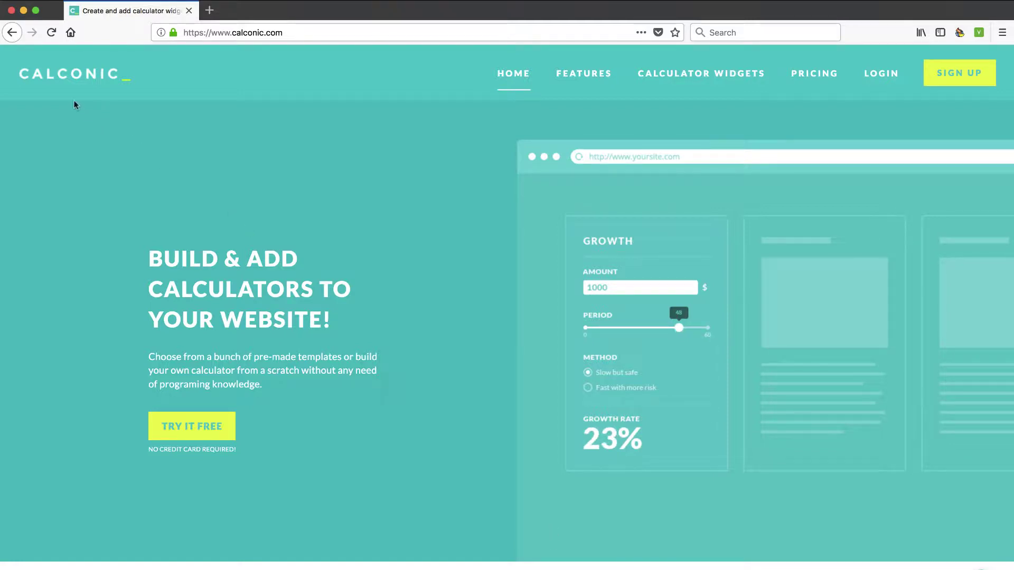
# - Scroll to the showcase and step through the Provide Information, Generate Leads, Accept Payments and Accept Orders slides
pyautogui.scroll(-2, 333, 177)
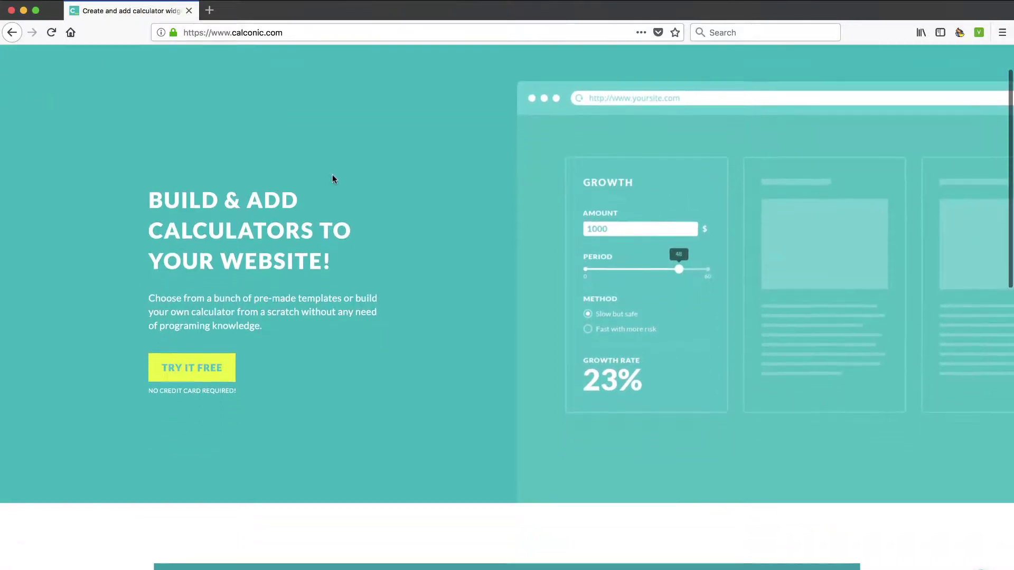
pyautogui.scroll(-5, 368, 270)
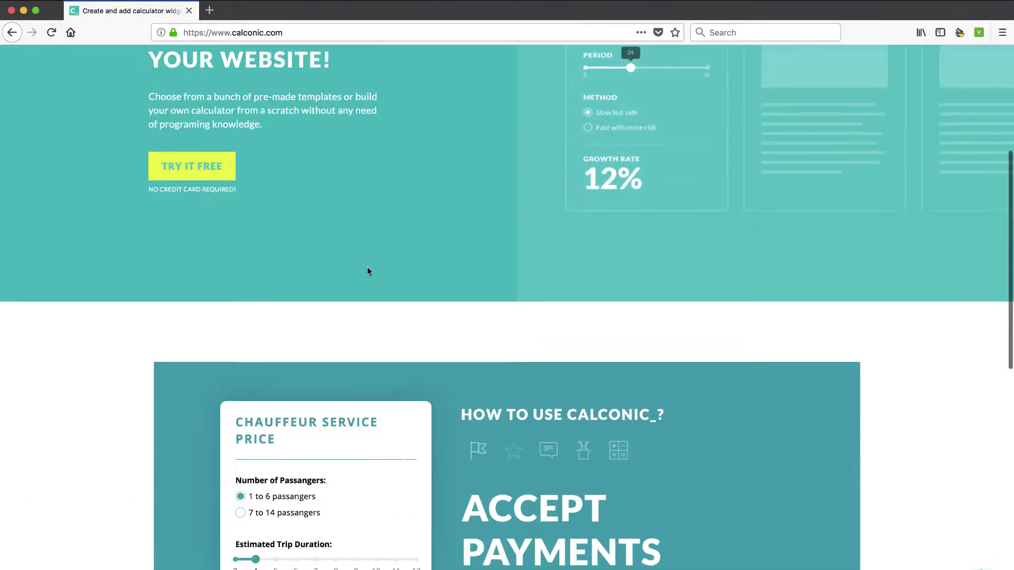
pyautogui.scroll(-3, 368, 270)
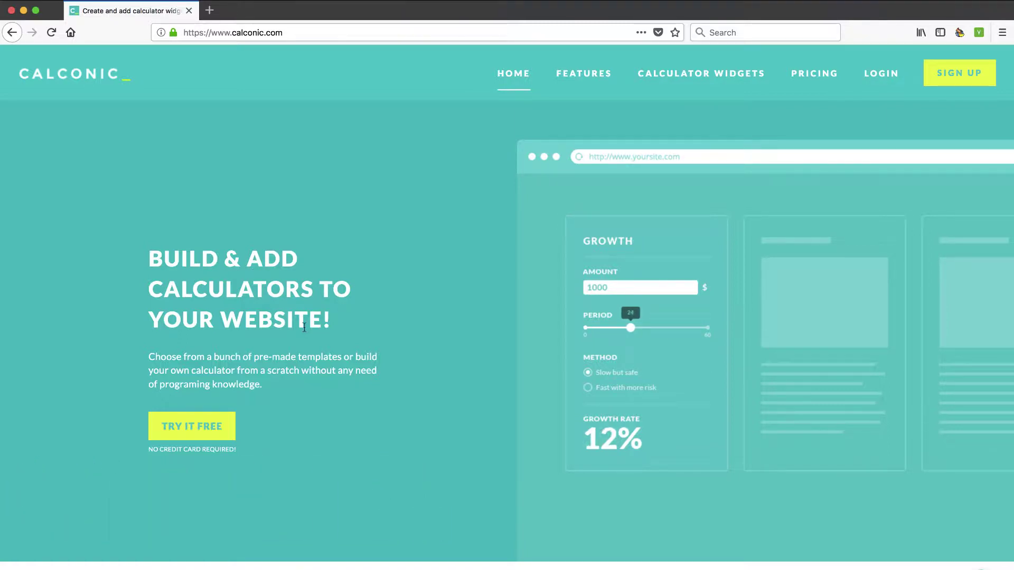
pyautogui.scroll(-9, 304, 327)
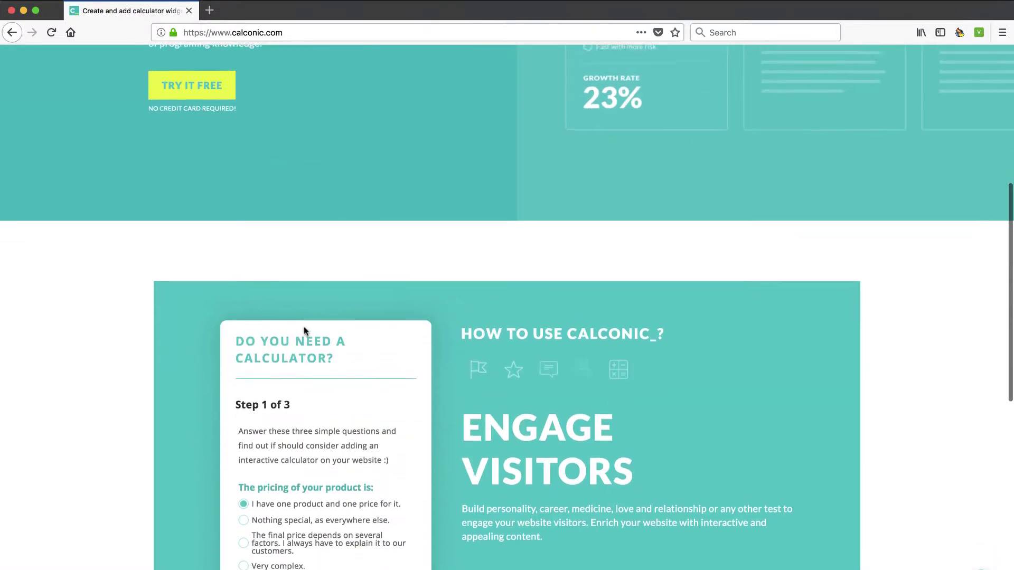
pyautogui.scroll(-1, 304, 330)
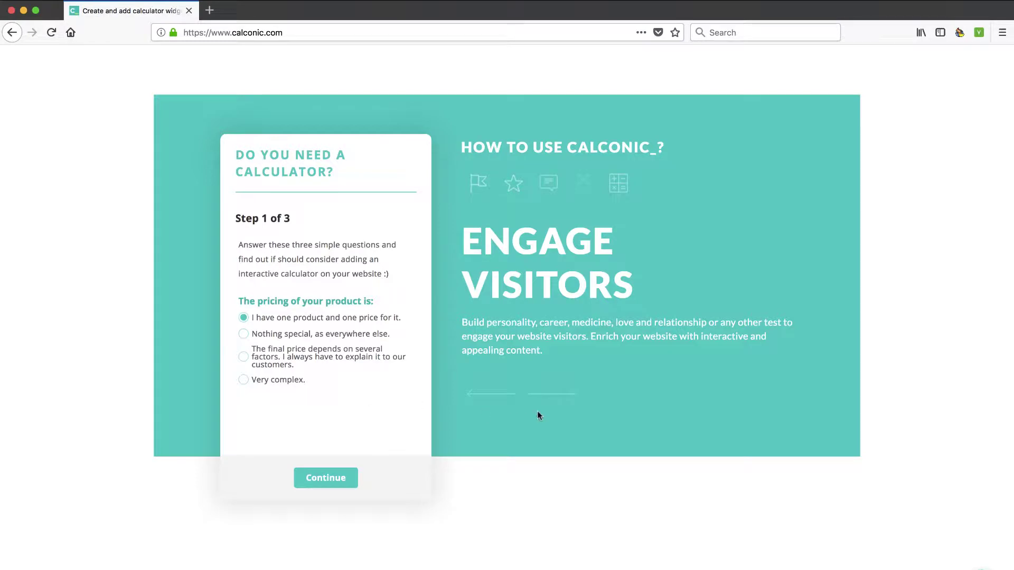
pyautogui.click(563, 397)
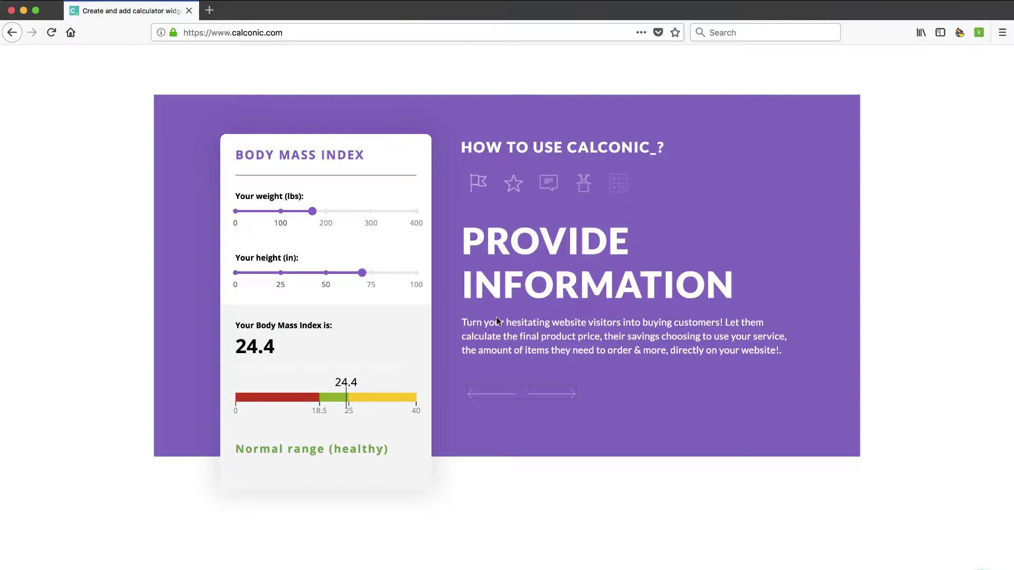
pyautogui.click(549, 394)
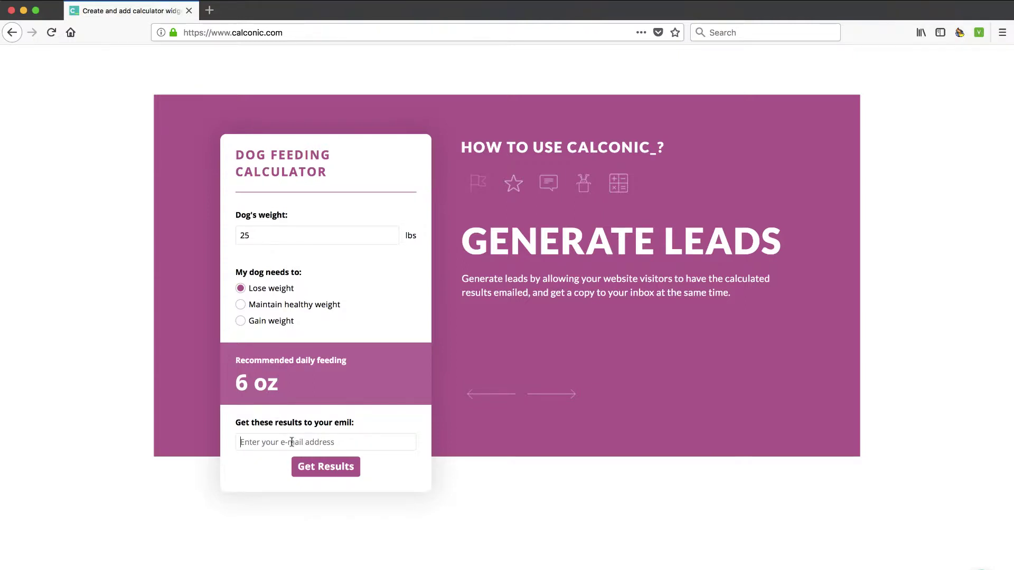
pyautogui.click(560, 400)
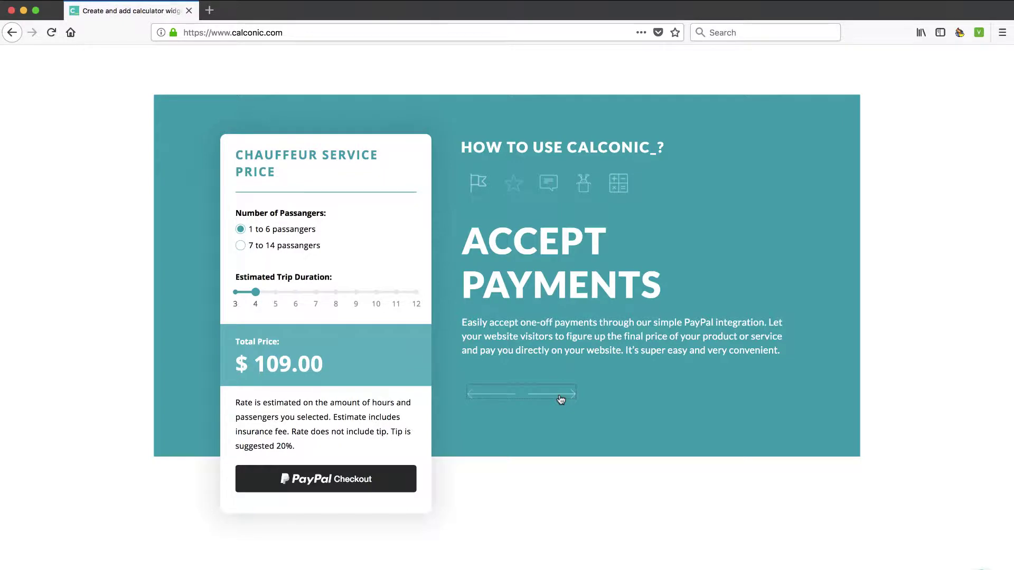
pyautogui.click(561, 400)
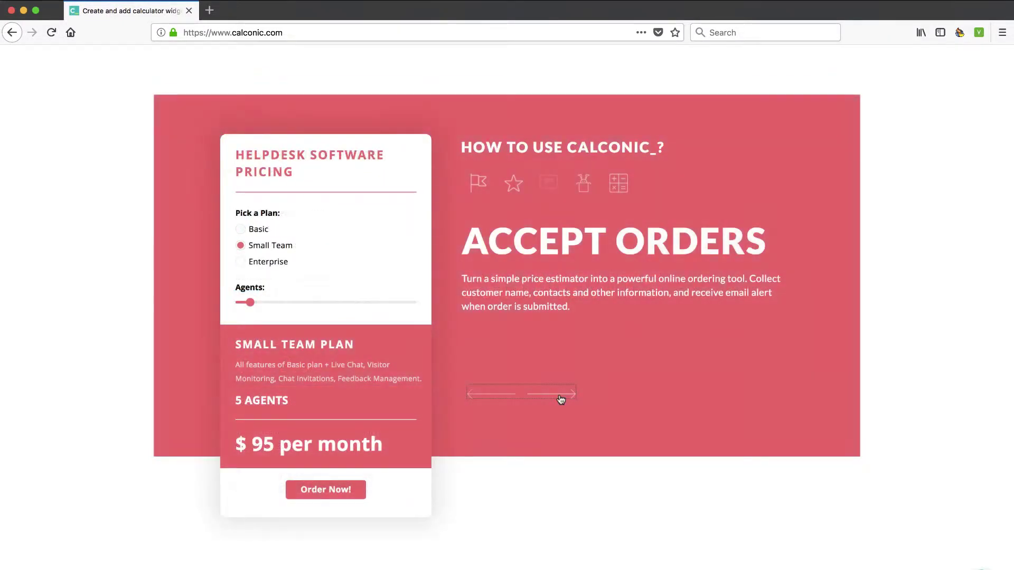
# - In the chauffeur demo, choose 7 to 14 passengers and a 9-hour trip, totalling $343.35
pyautogui.click(483, 394)
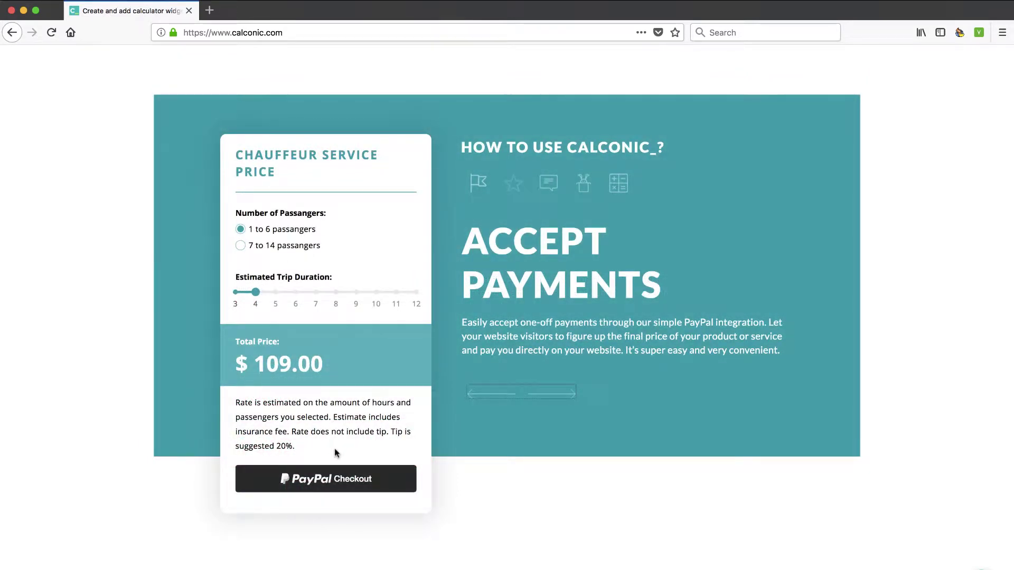
pyautogui.click(241, 249)
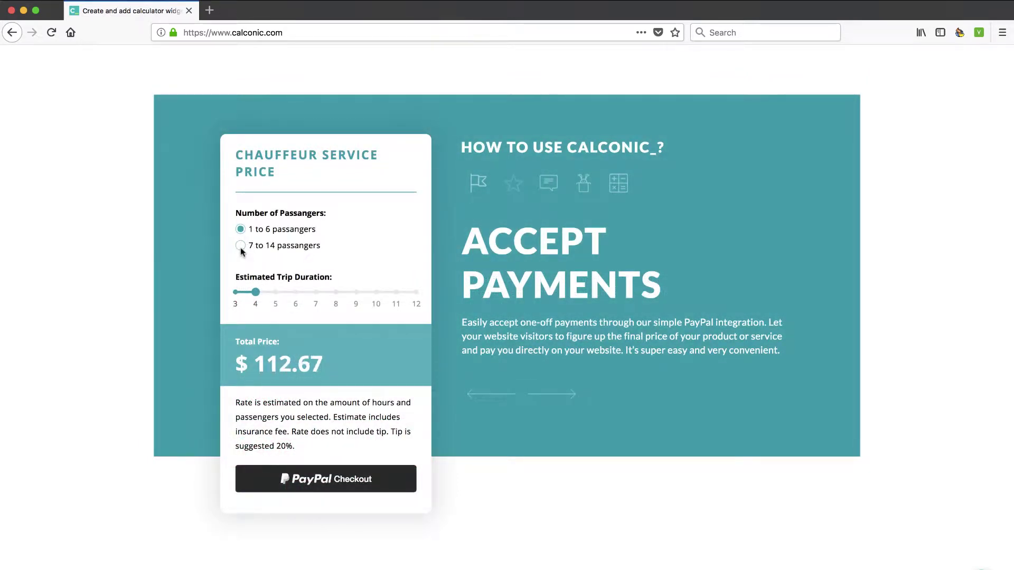
pyautogui.moveTo(255, 292); pyautogui.dragTo(356, 293)
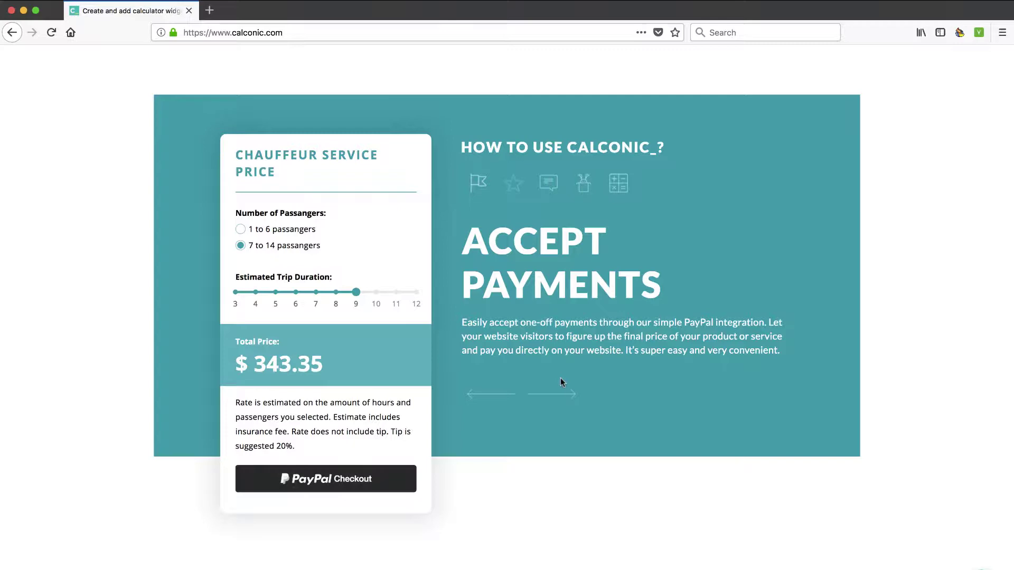
pyautogui.click(561, 397)
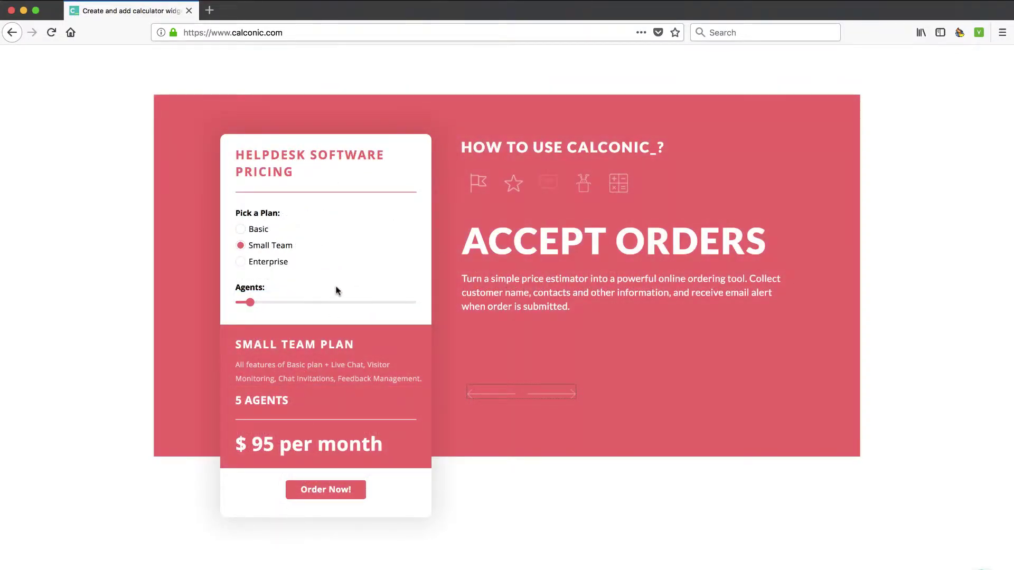
pyautogui.scroll(10, 336, 287)
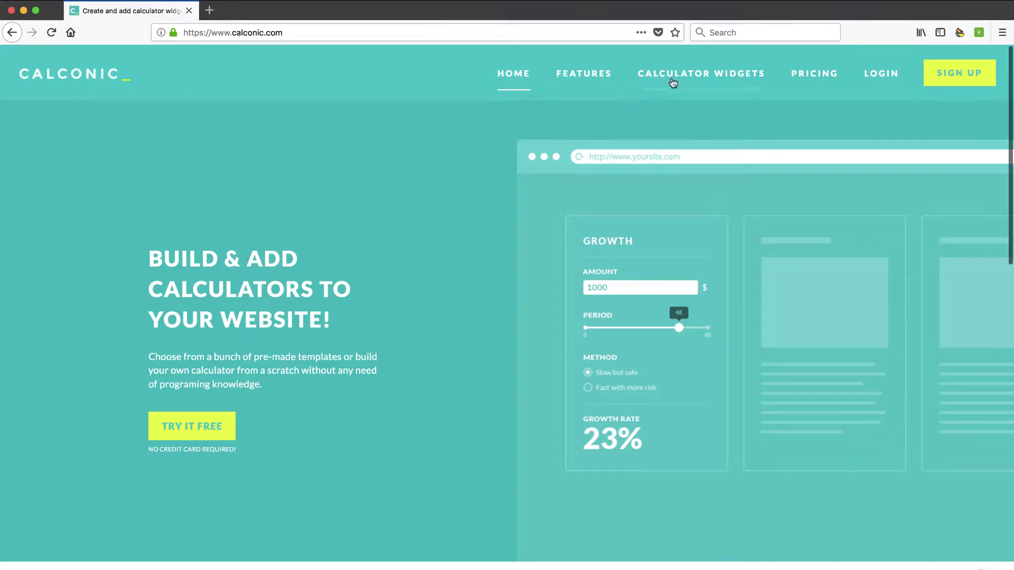
# - Browse the Calculator Widgets templates such as Area, BMI, Car Loan and Dog Year calculators
pyautogui.click(686, 80)
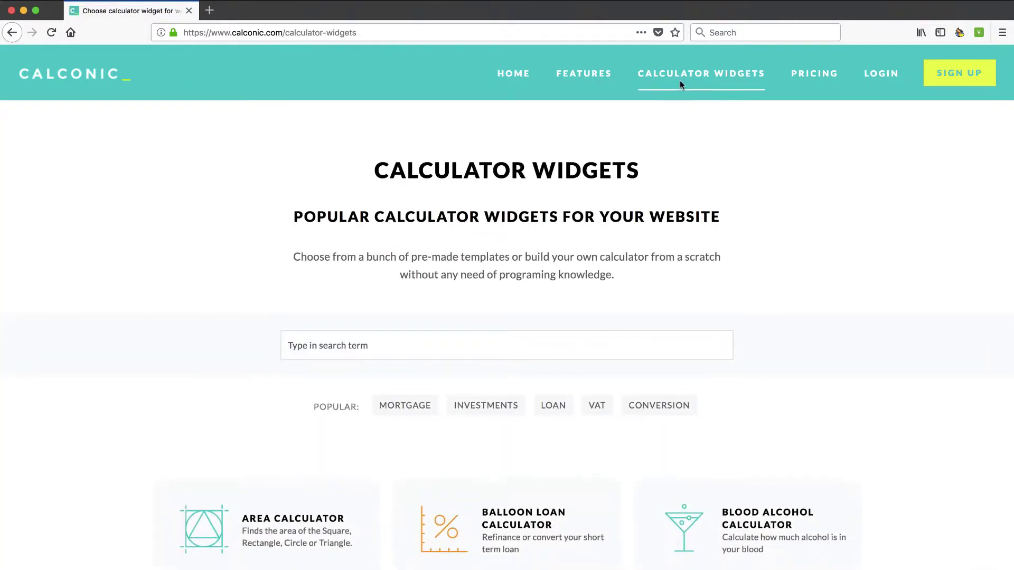
pyautogui.scroll(-9, 477, 331)
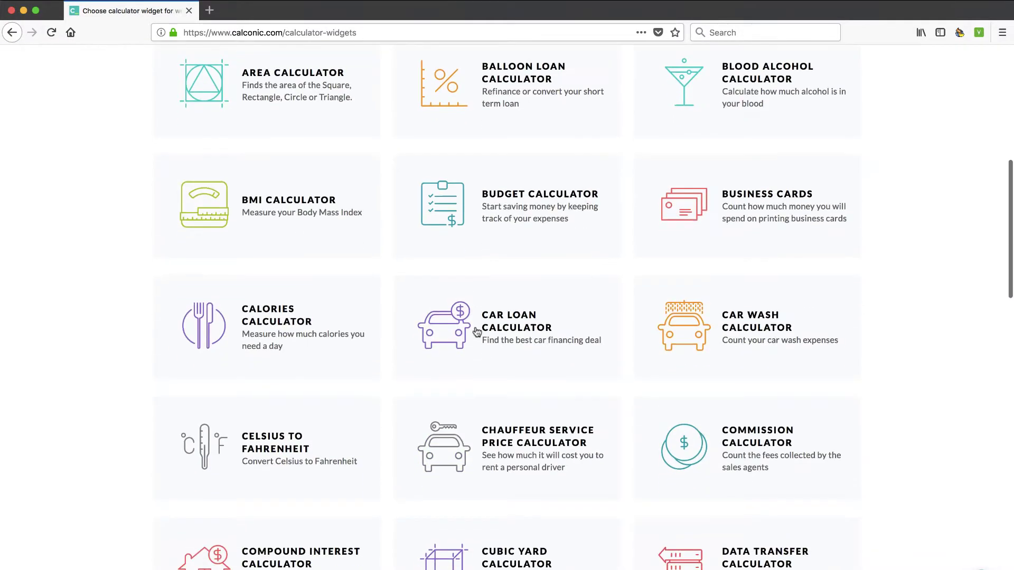
pyautogui.scroll(-1, 477, 332)
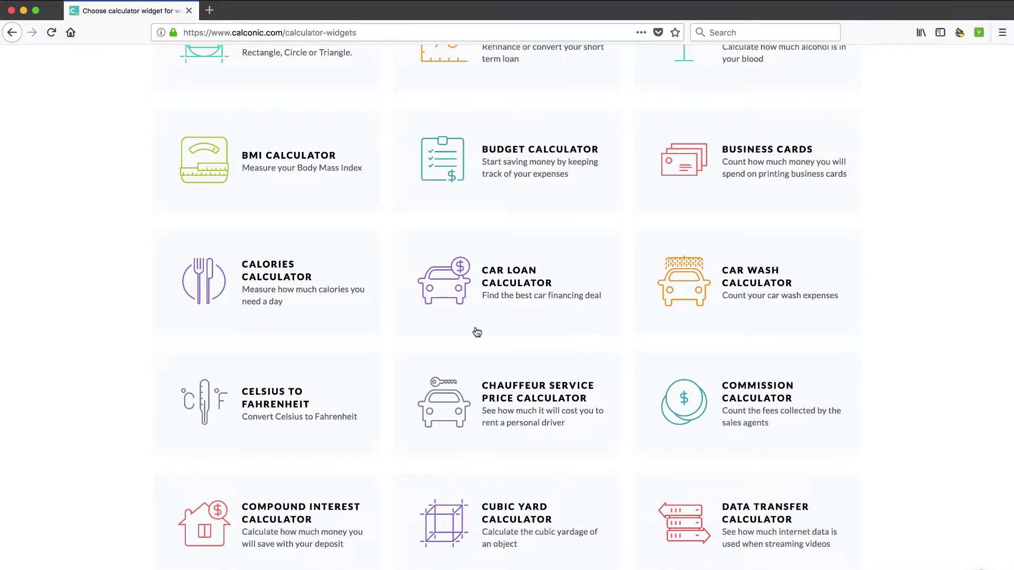
pyautogui.scroll(-3, 477, 331)
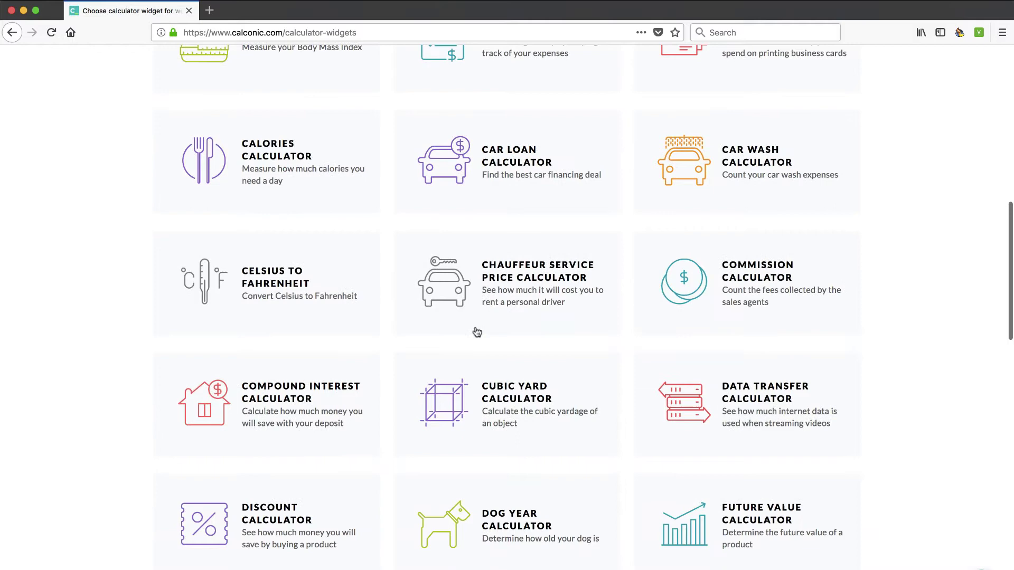
pyautogui.scroll(-2, 483, 425)
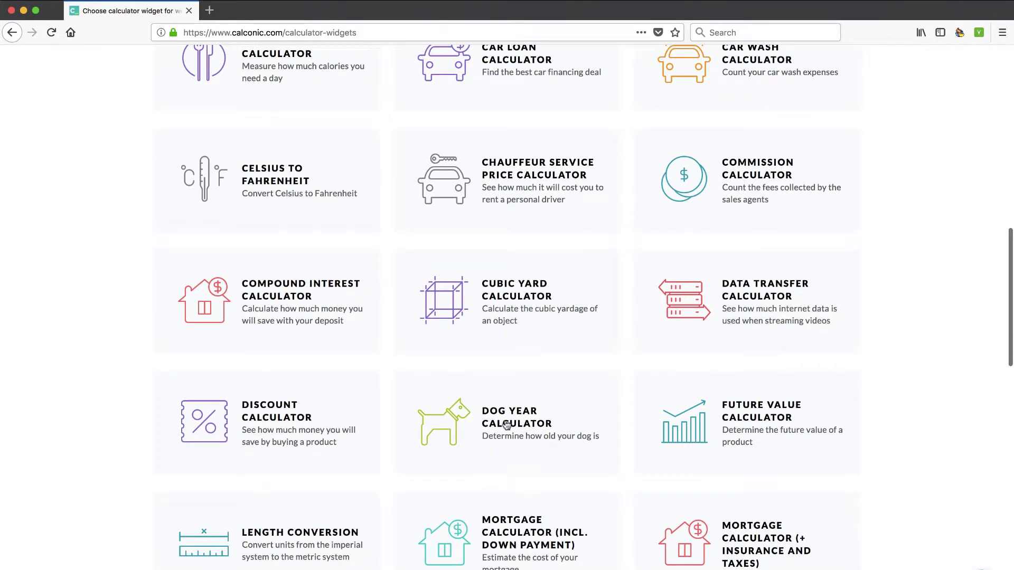
# - Open the Dog Year Calculator template and set the dog's age to 13, showing 68 human years
pyautogui.click(506, 421)
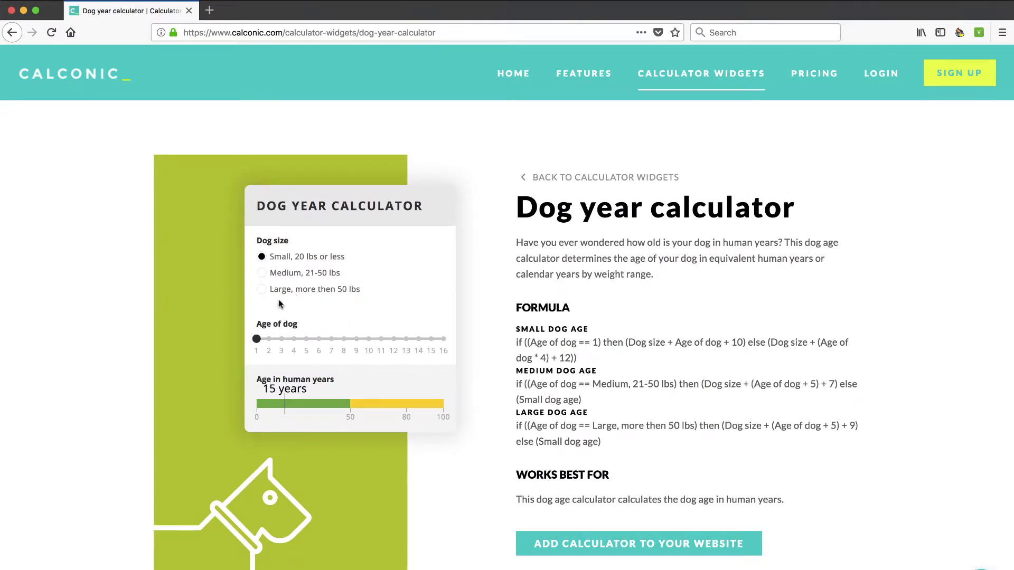
pyautogui.moveTo(257, 339)
pyautogui.moveTo(257, 340); pyautogui.dragTo(404, 342)
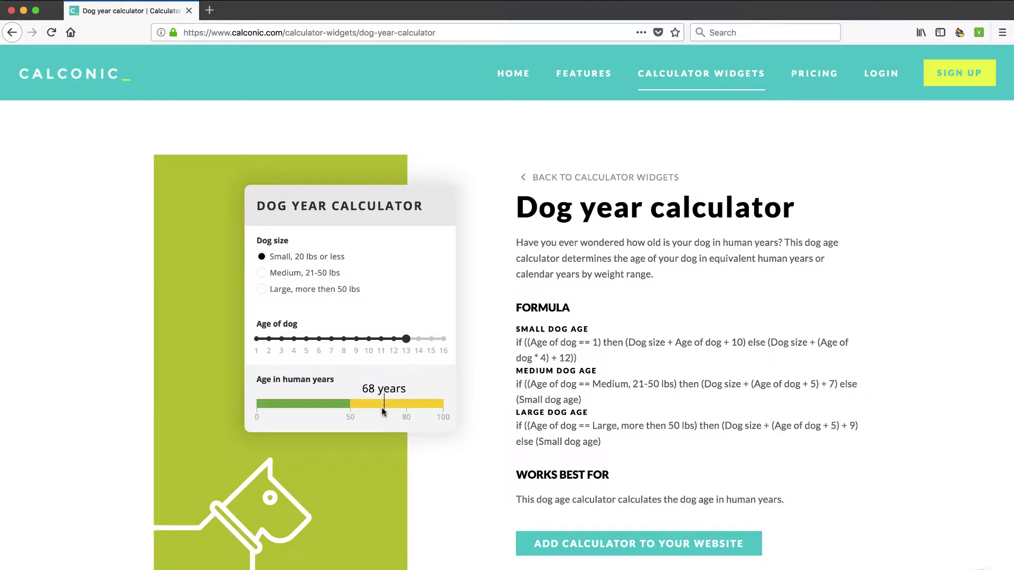
# - Highlight the Small and Medium dog age formulas on the template page to read them
pyautogui.scroll(-2, 522, 396)
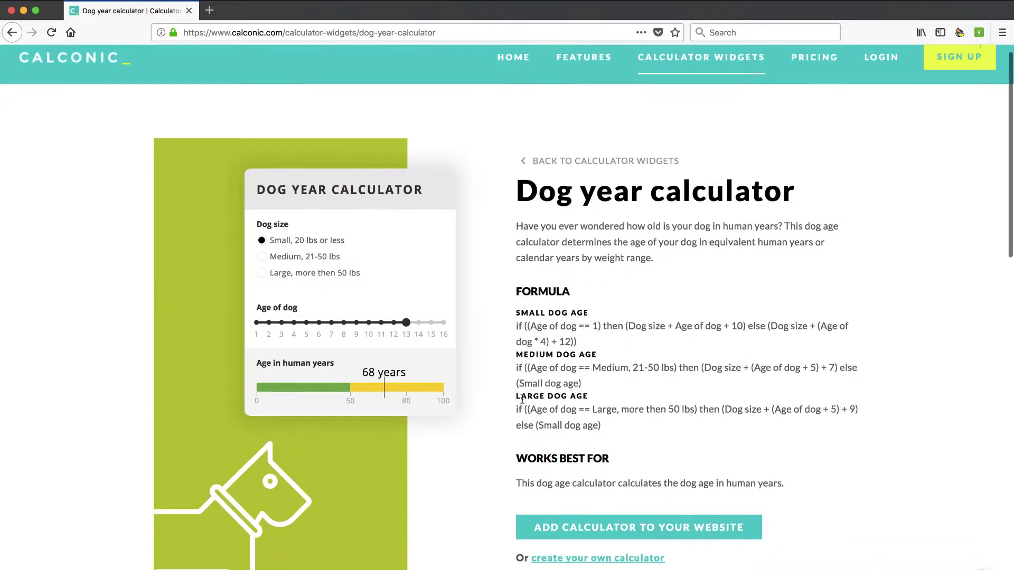
pyautogui.moveTo(517, 292); pyautogui.dragTo(592, 311)
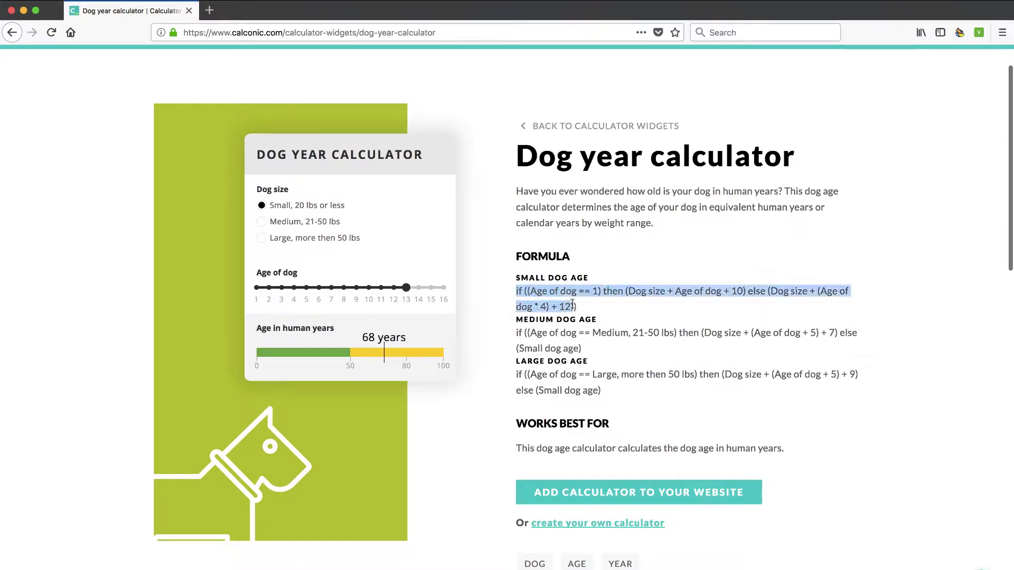
pyautogui.click(521, 333)
pyautogui.moveTo(520, 333); pyautogui.dragTo(570, 352)
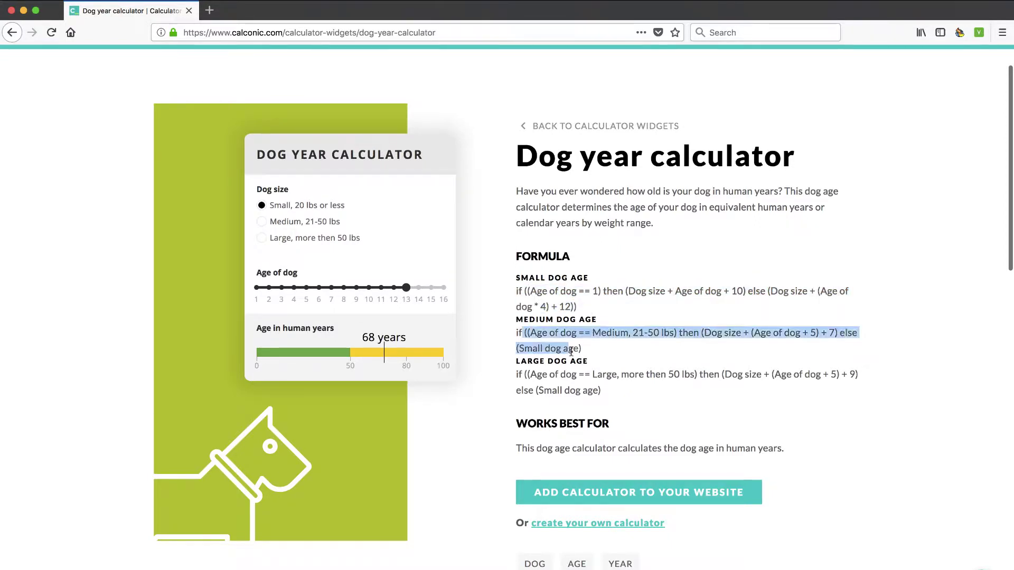
pyautogui.click(567, 384)
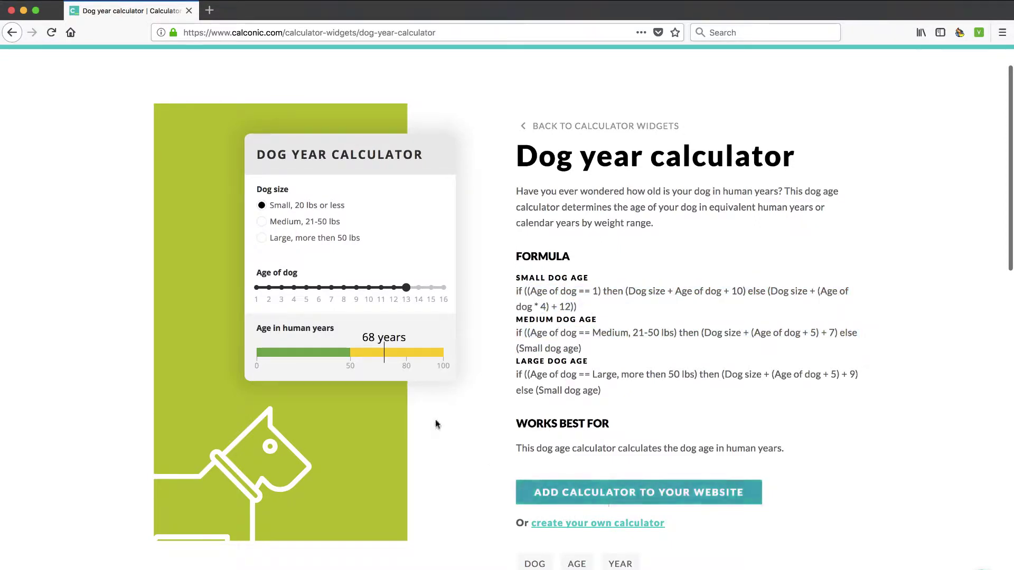
pyautogui.scroll(-4, 365, 495)
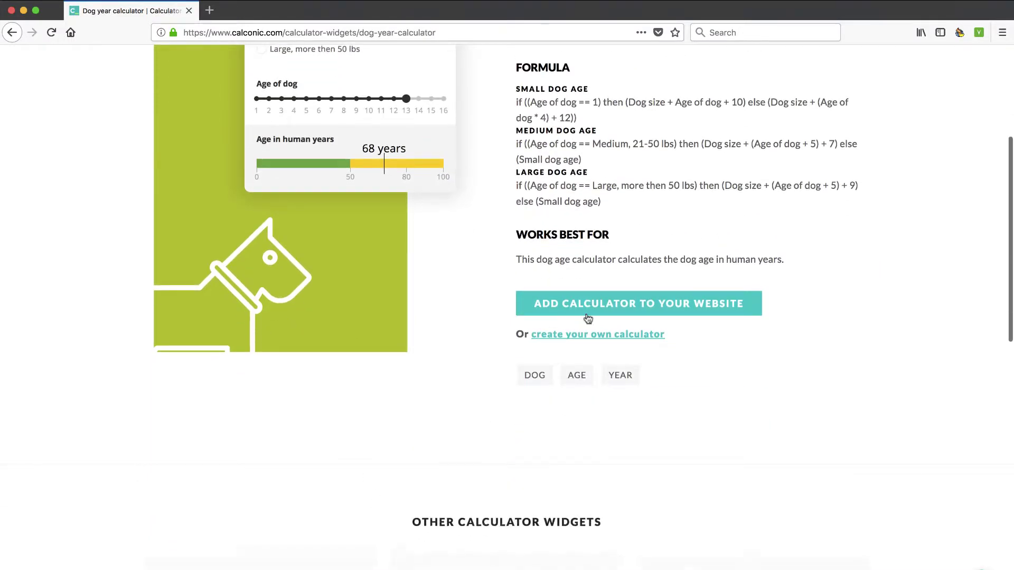
pyautogui.scroll(5, 577, 364)
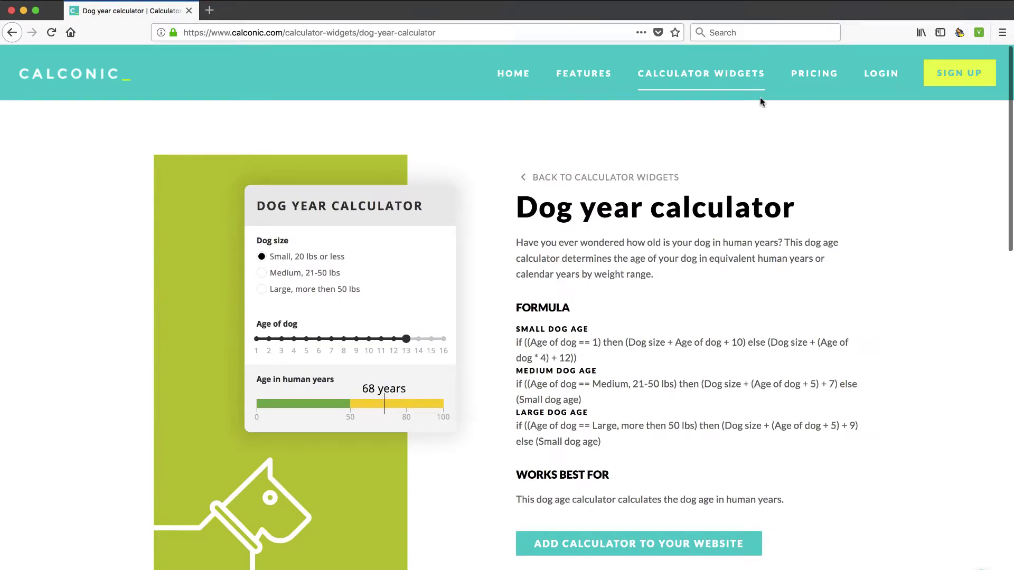
pyautogui.click(813, 75)
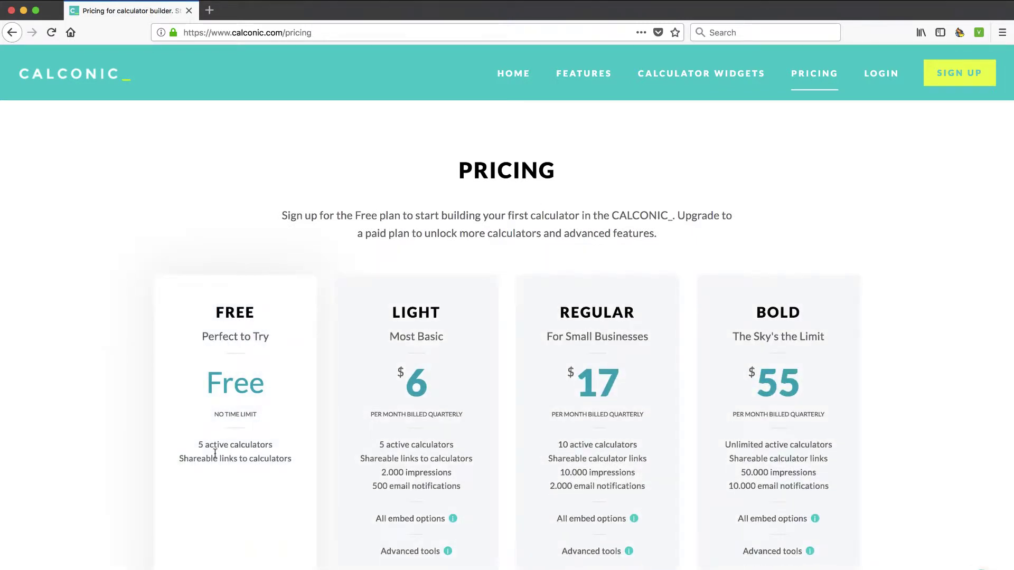
pyautogui.scroll(-3, 215, 453)
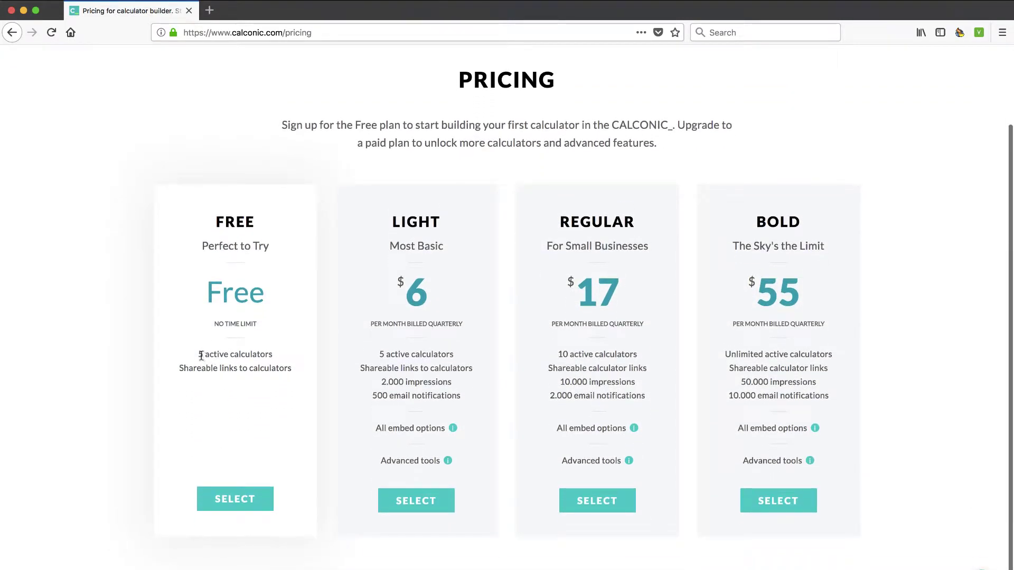
pyautogui.moveTo(201, 355); pyautogui.dragTo(277, 366)
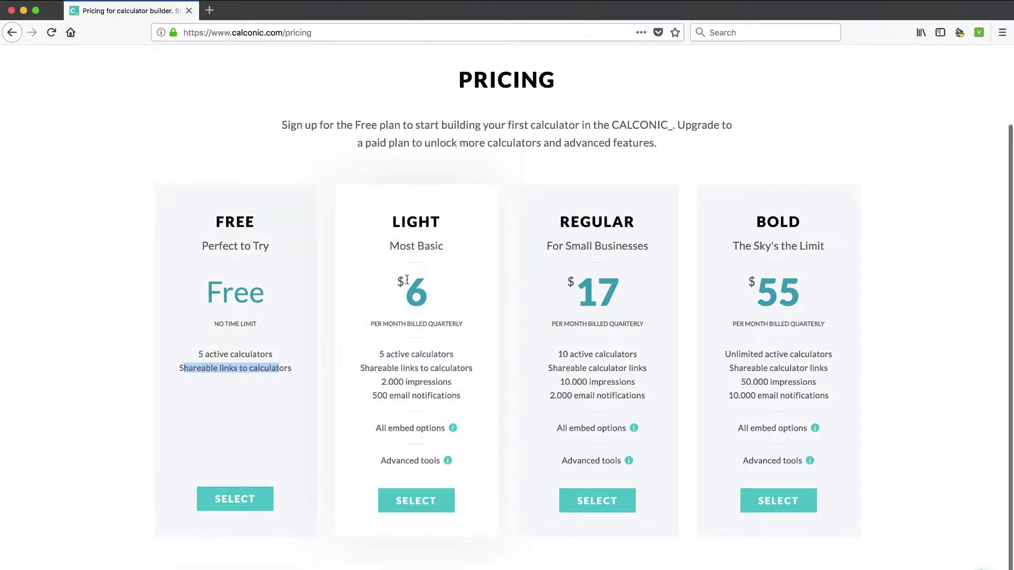
pyautogui.moveTo(452, 429)
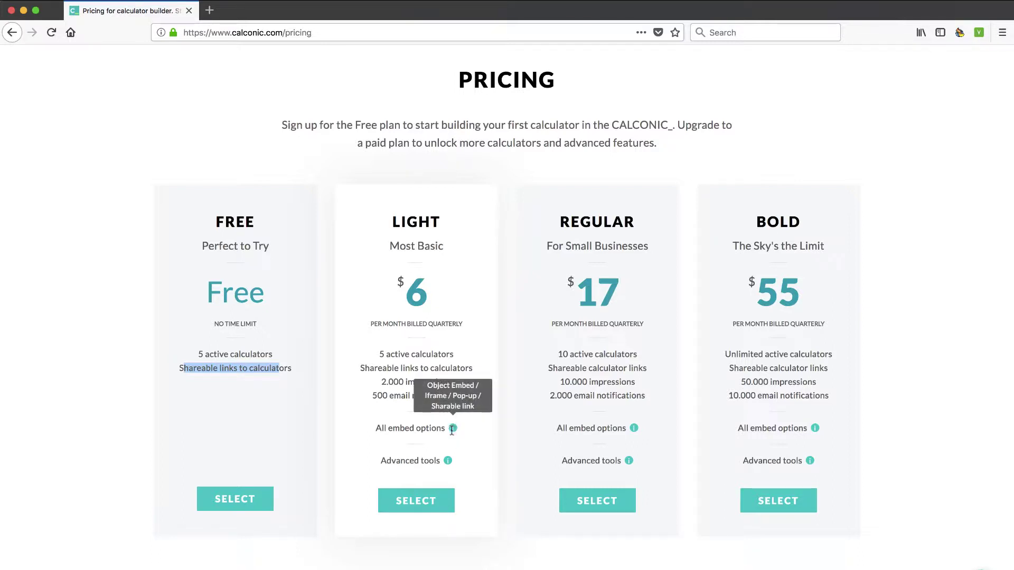
pyautogui.moveTo(451, 464)
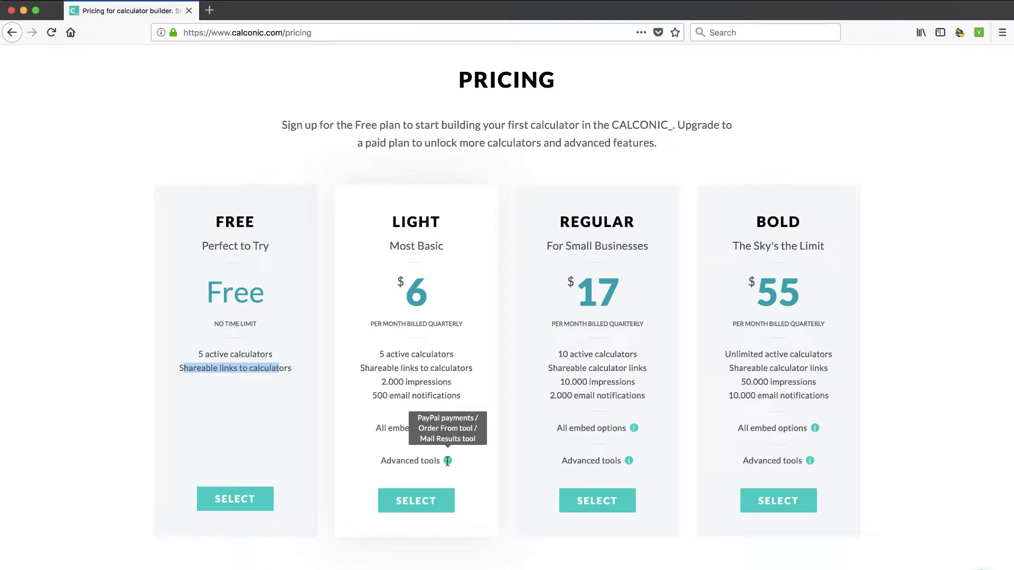
pyautogui.scroll(-1, 447, 461)
pyautogui.scroll(3, 447, 460)
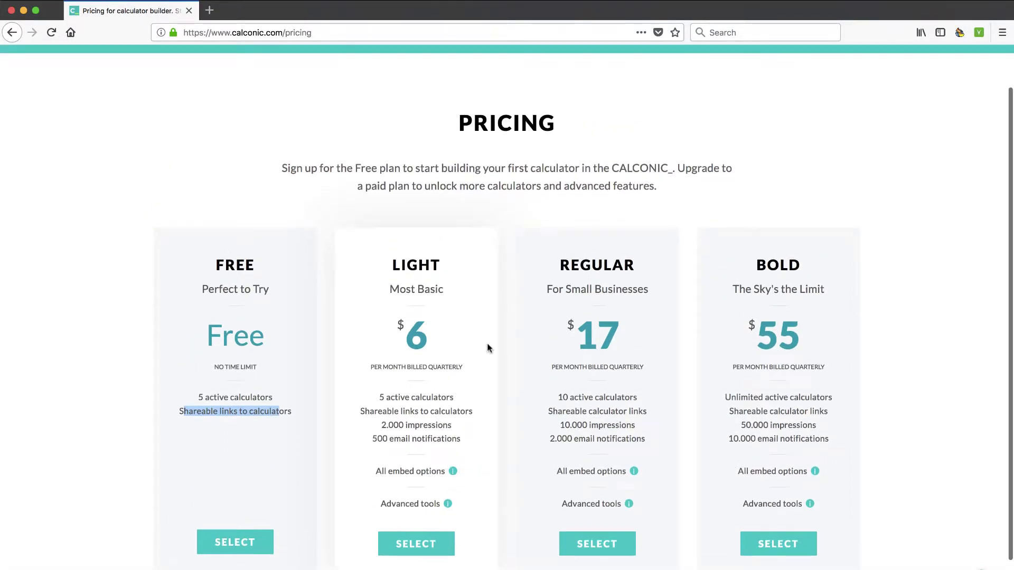
pyautogui.scroll(1, 489, 348)
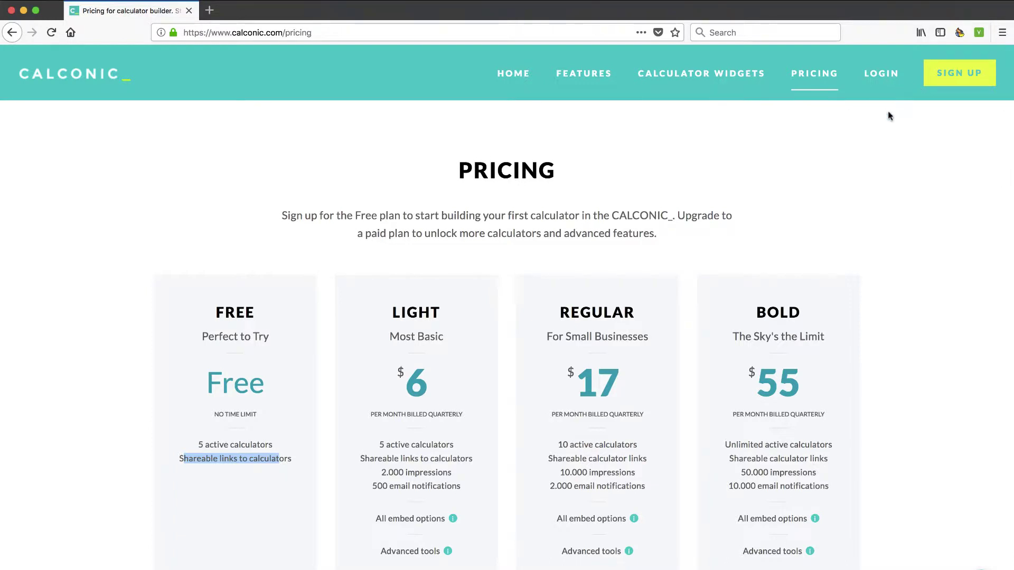
pyautogui.scroll(-1, 449, 476)
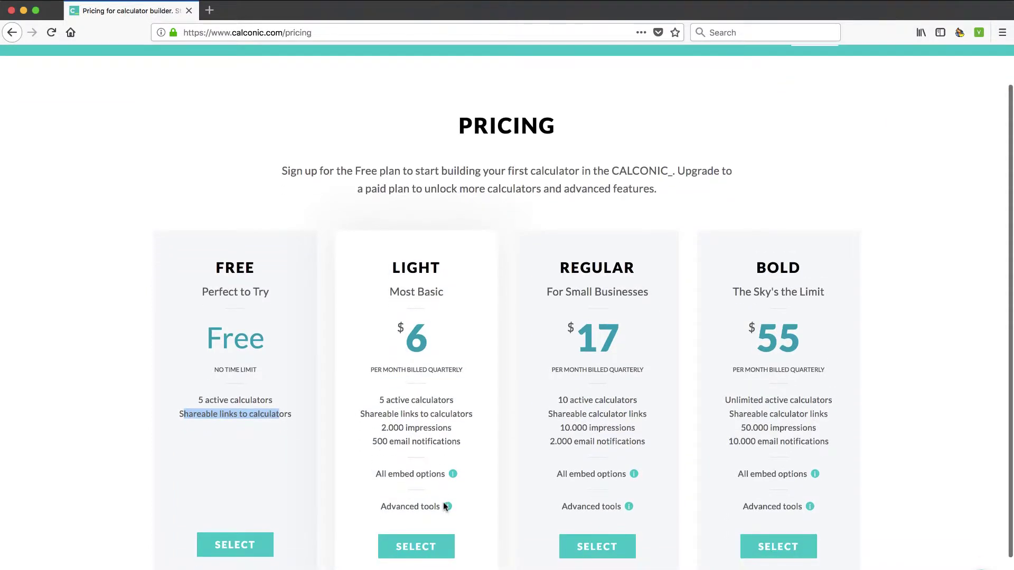
pyautogui.moveTo(448, 507)
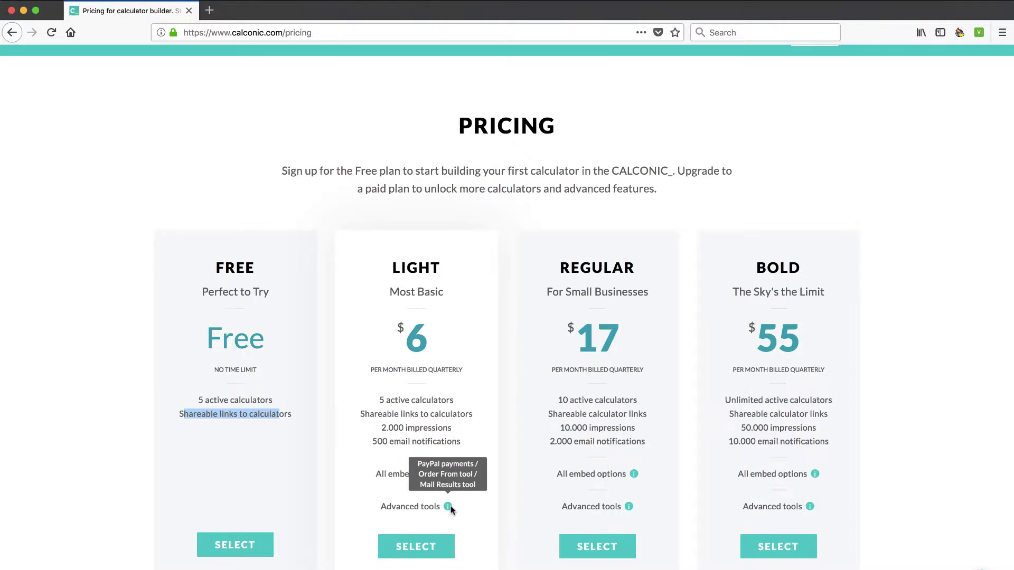
pyautogui.scroll(1, 450, 508)
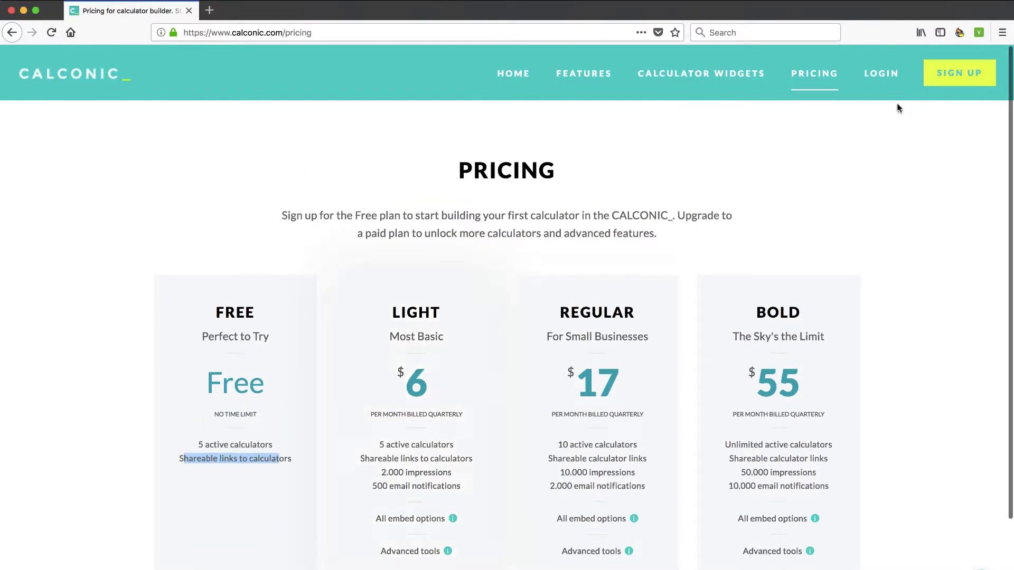
# - Sign up with the account holder's name, e-mail and password, opting into email offers
pyautogui.click(958, 78)
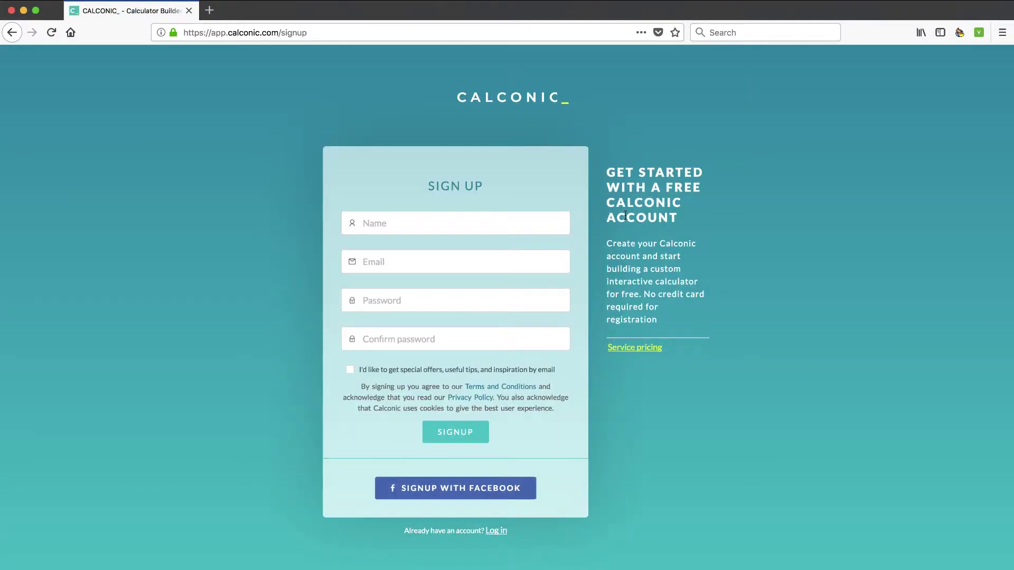
pyautogui.click(389, 223)
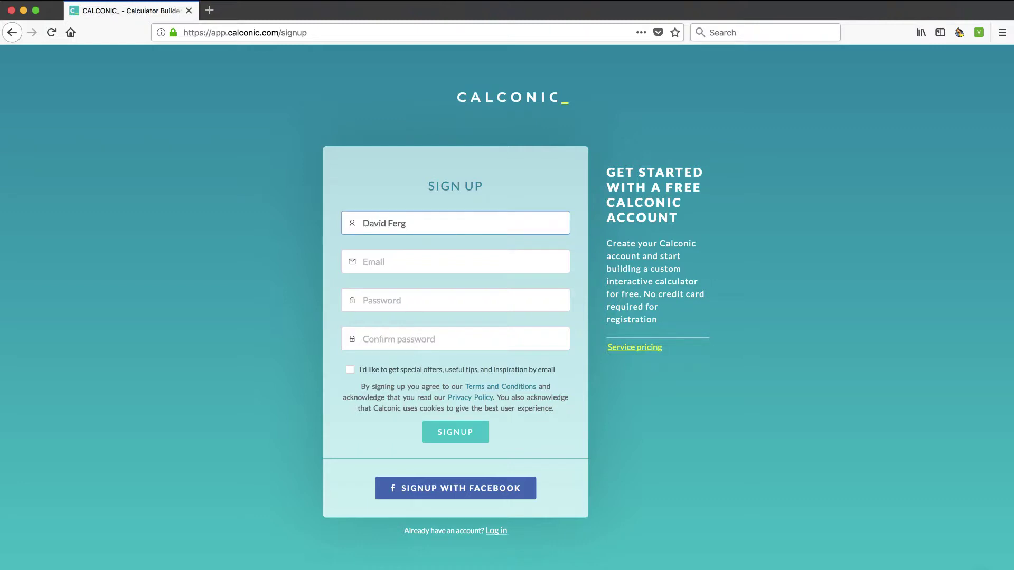
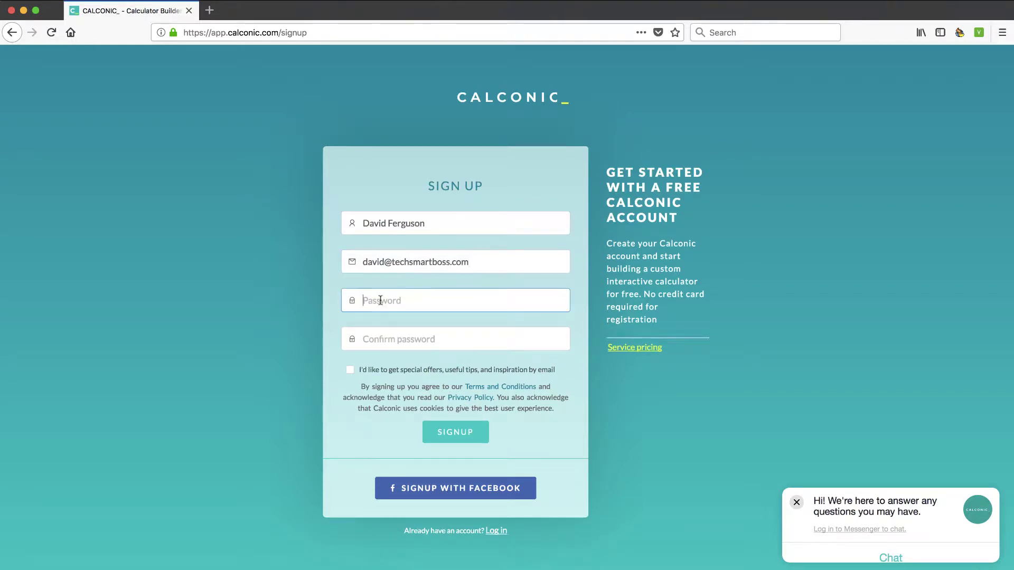
pyautogui.write('•••••')
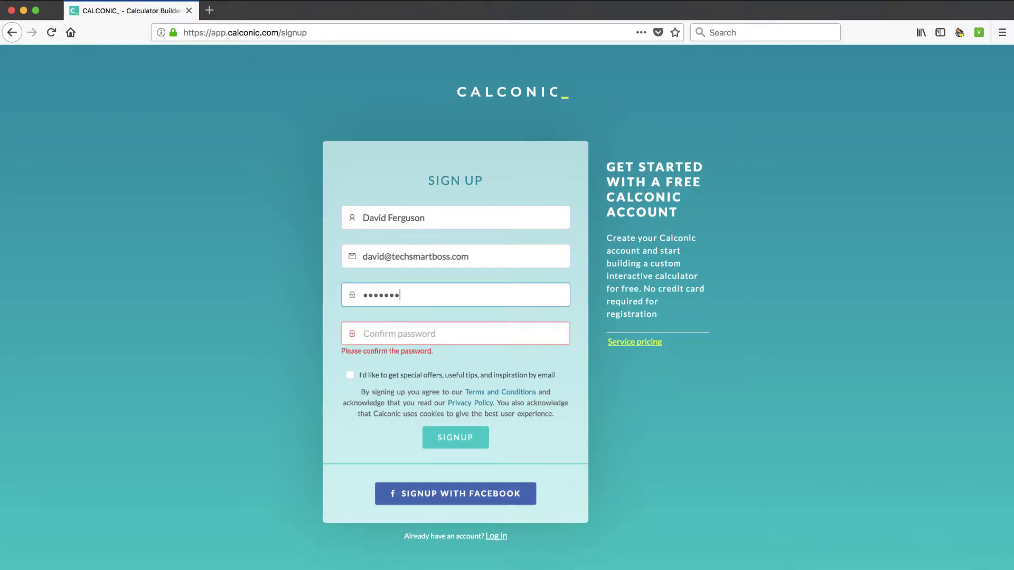
pyautogui.write('•••')
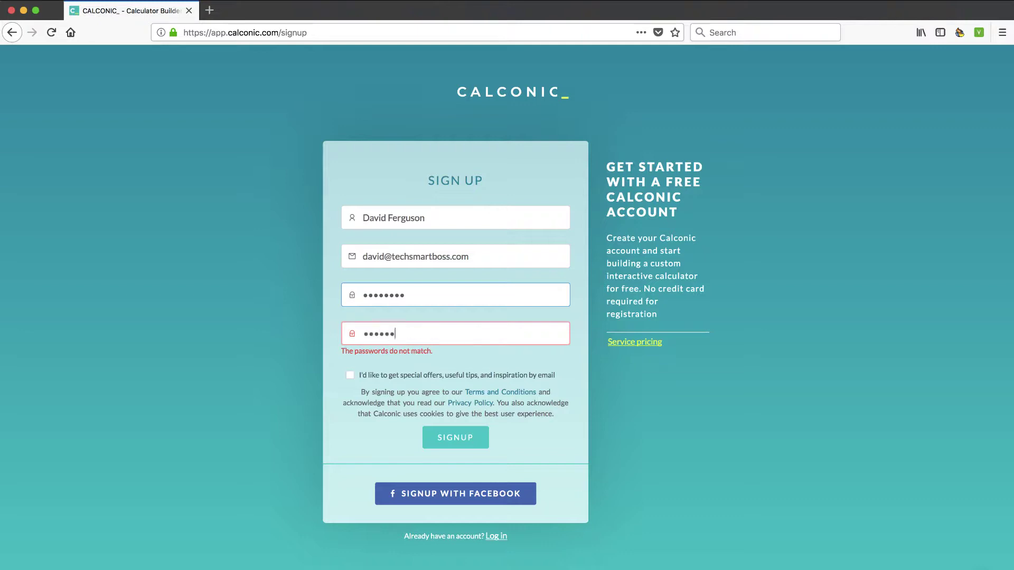
pyautogui.write('•')
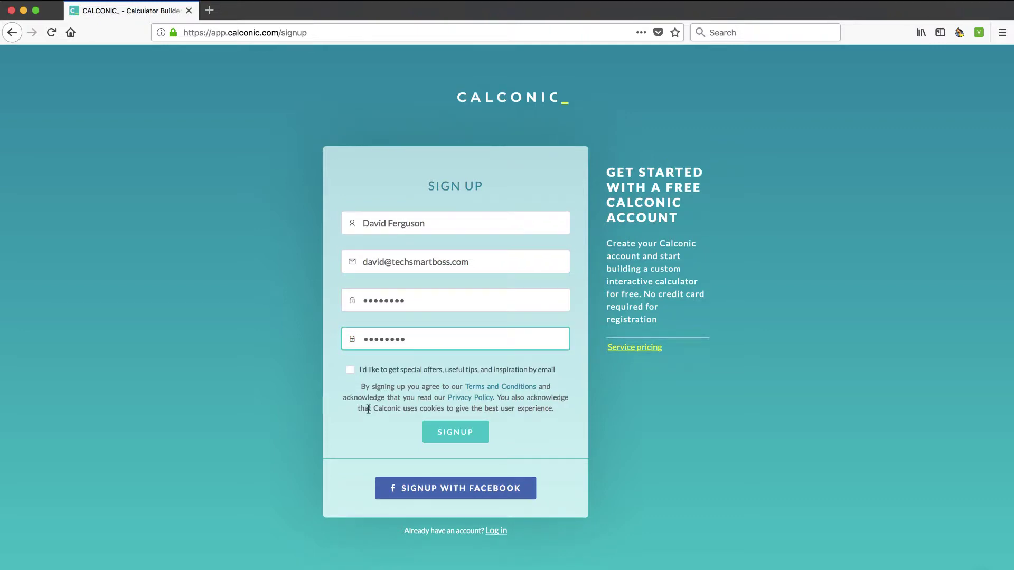
pyautogui.click(352, 370)
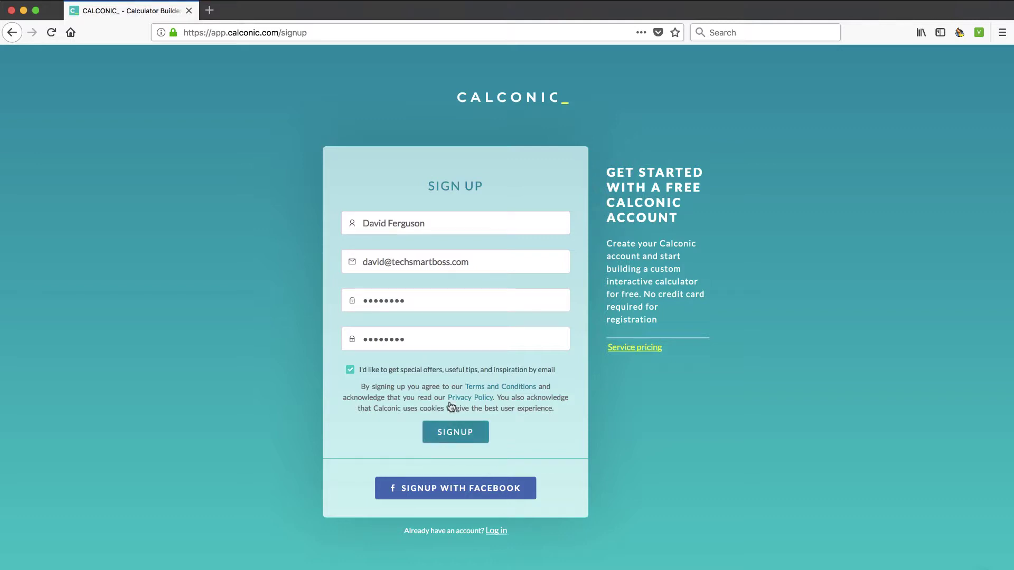
pyautogui.click(454, 433)
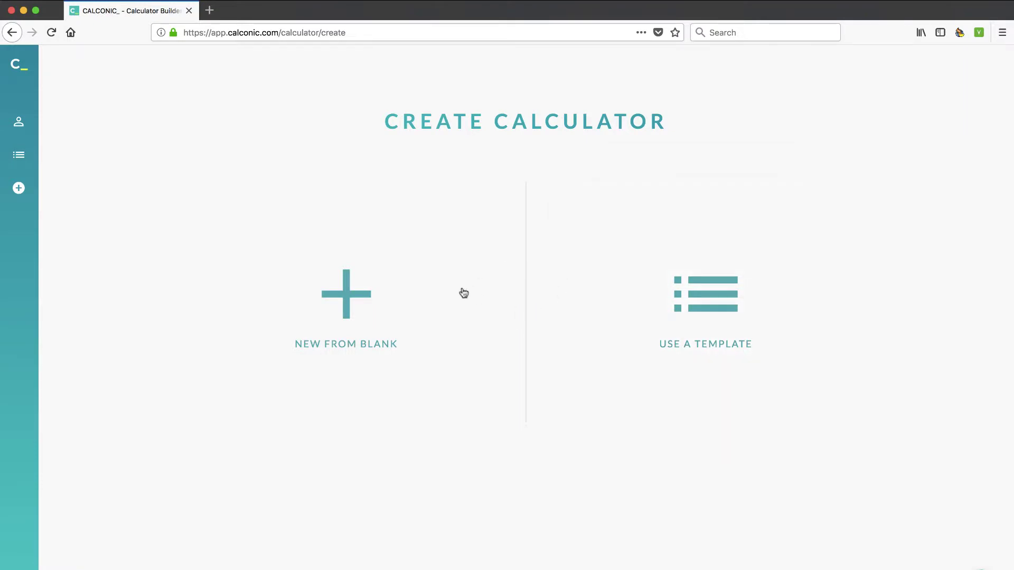
pyautogui.click(22, 125)
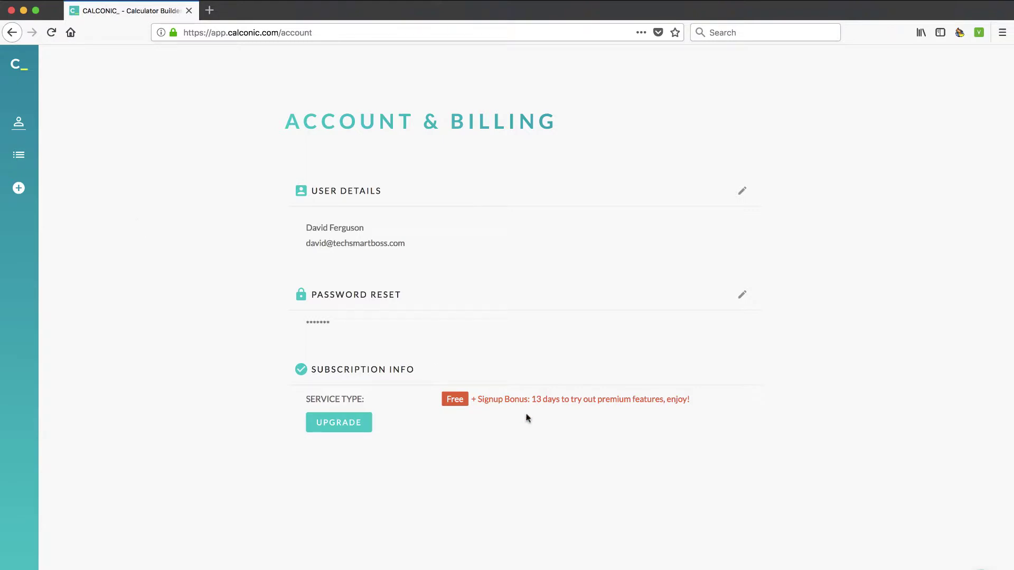
pyautogui.moveTo(31, 135)
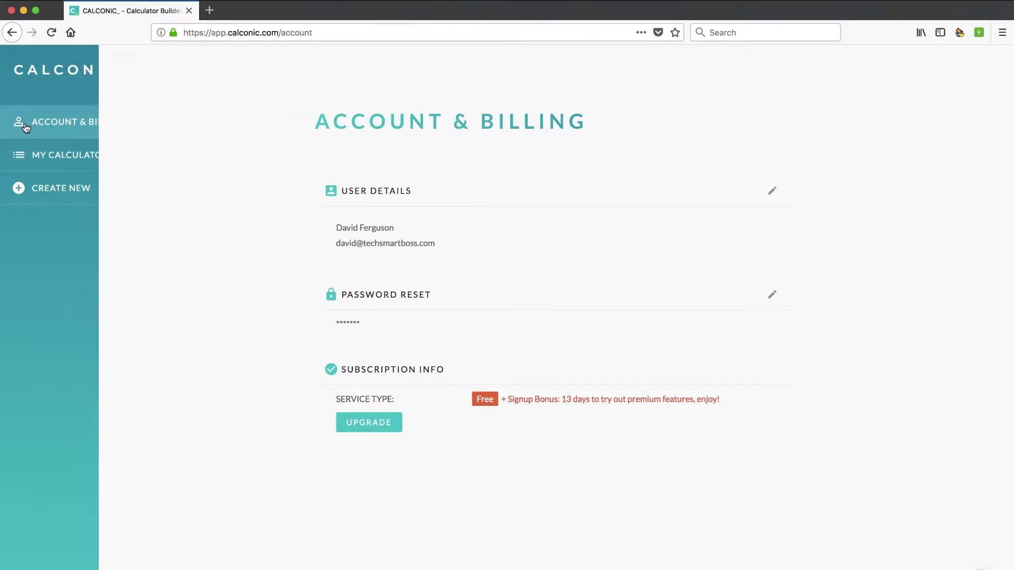
pyautogui.click(51, 157)
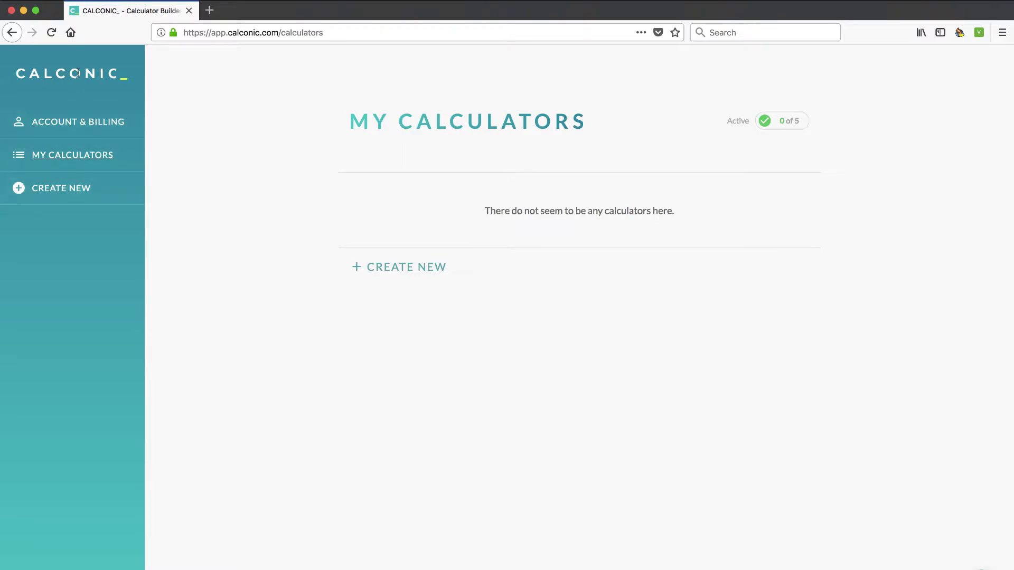
pyautogui.click(54, 124)
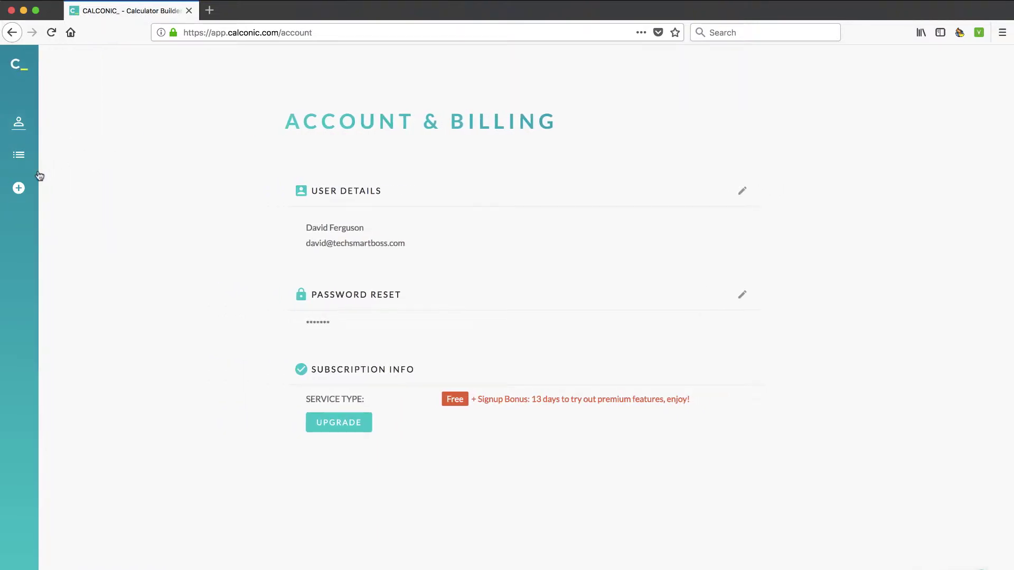
pyautogui.click(20, 188)
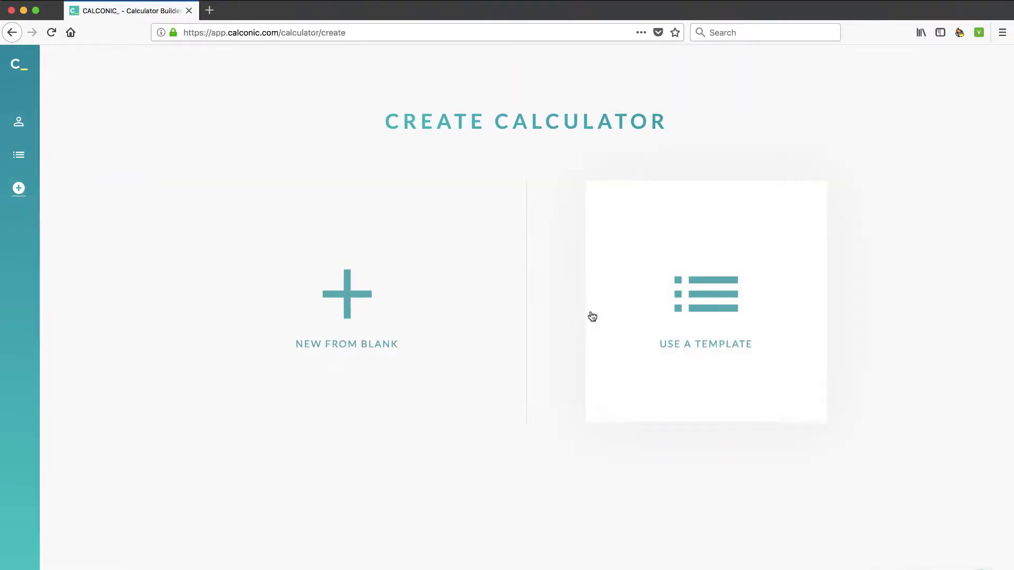
# - Browse the templates, previewing Body Mass Index (lbs) and Units converter (kg/lbs)
pyautogui.click(705, 307)
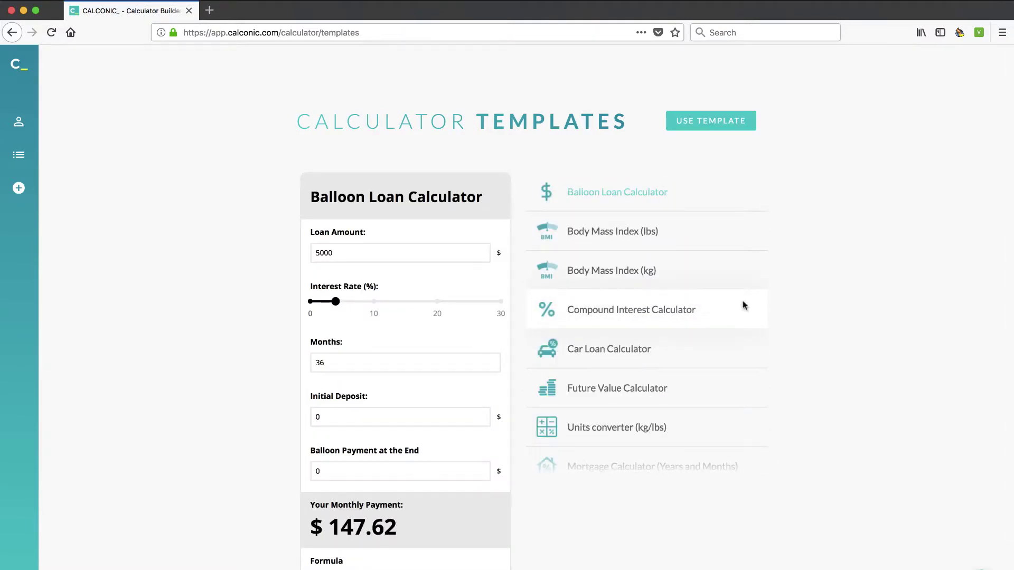
pyautogui.scroll(-3, 828, 335)
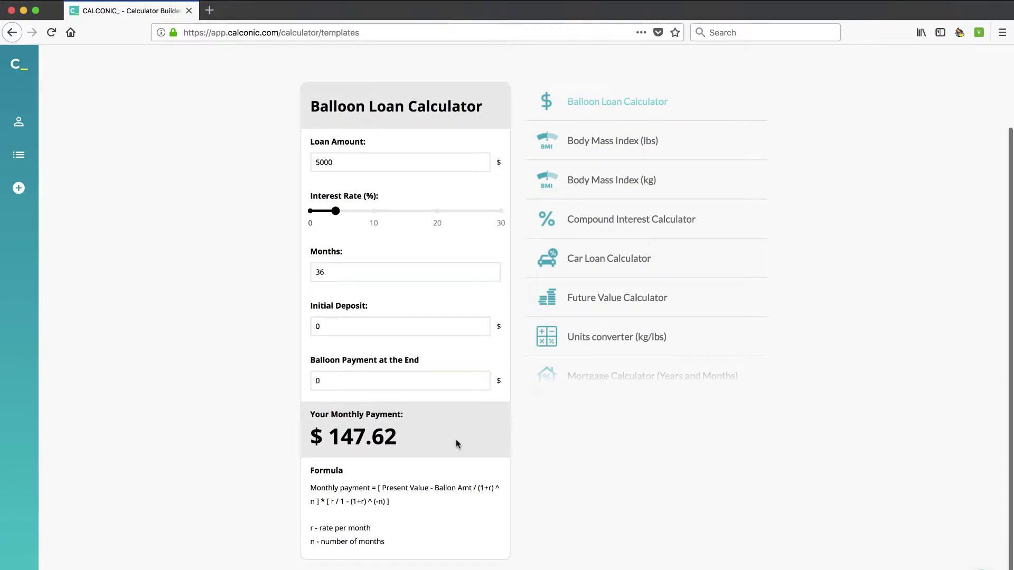
pyautogui.scroll(1, 435, 479)
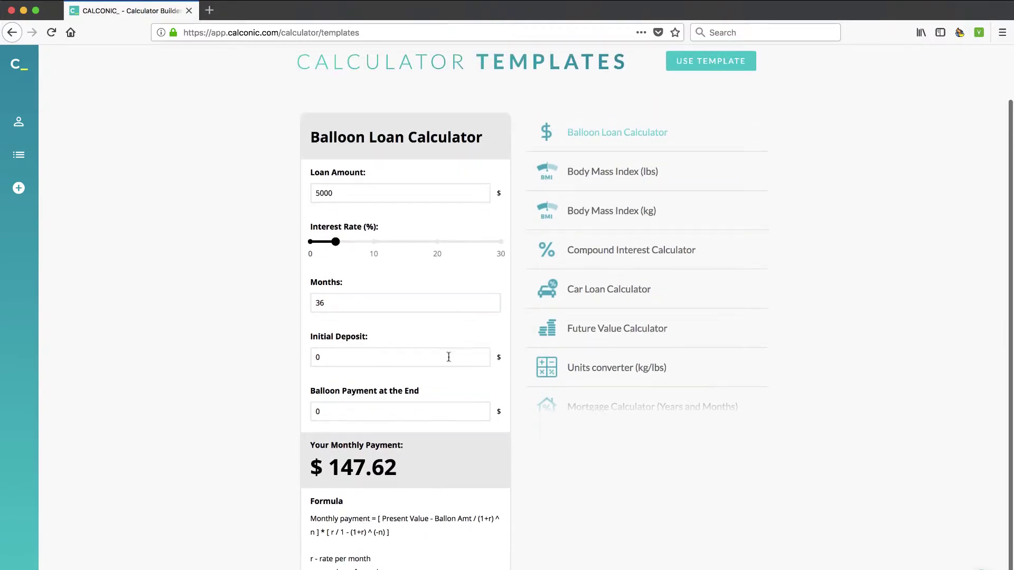
pyautogui.click(596, 177)
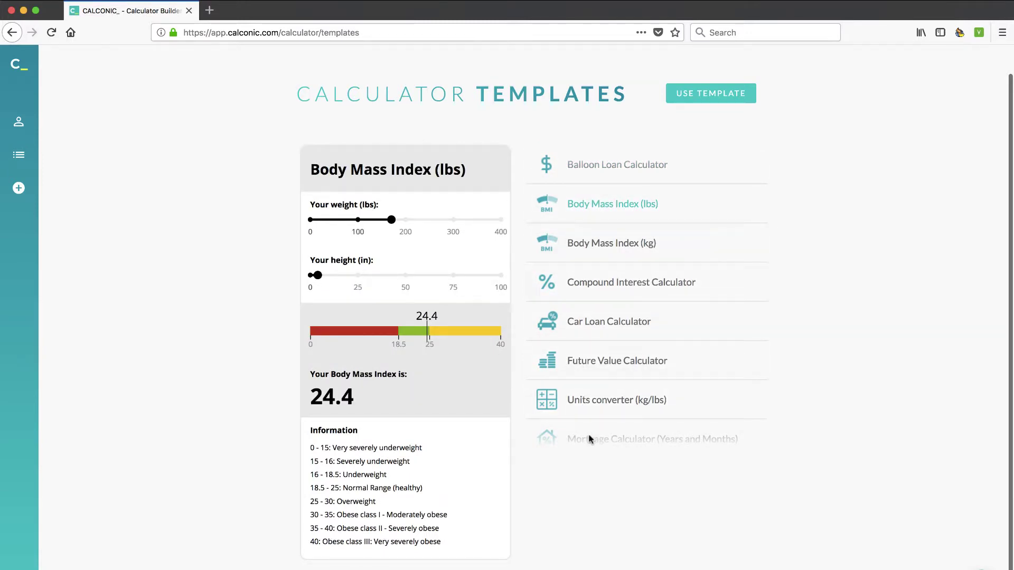
pyautogui.click(593, 407)
# - Find the Dog year calculator template and open it in the editor
pyautogui.scroll(-3, 593, 407)
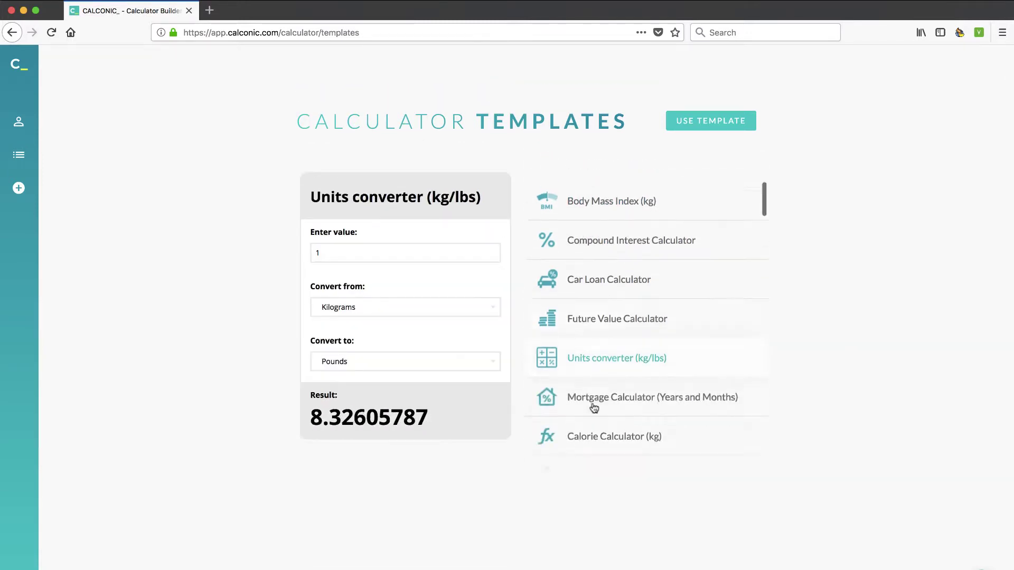
pyautogui.scroll(-6, 594, 407)
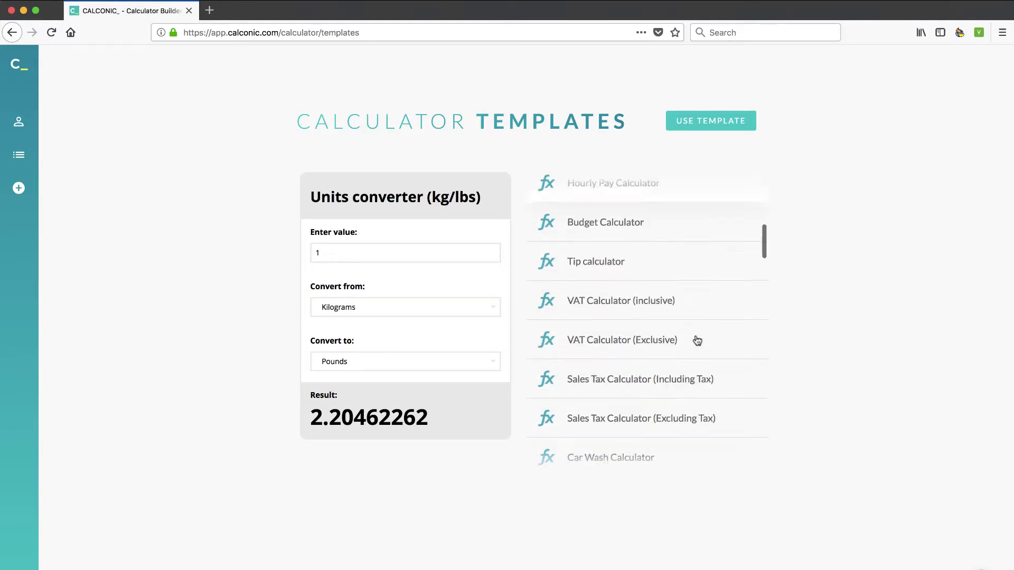
pyautogui.scroll(-7, 697, 341)
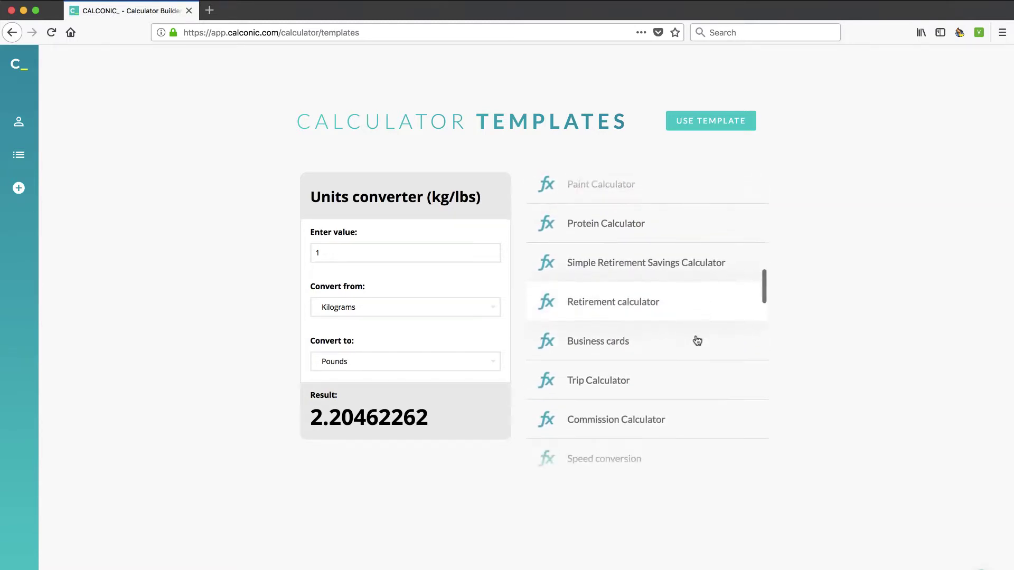
pyautogui.scroll(-7, 697, 341)
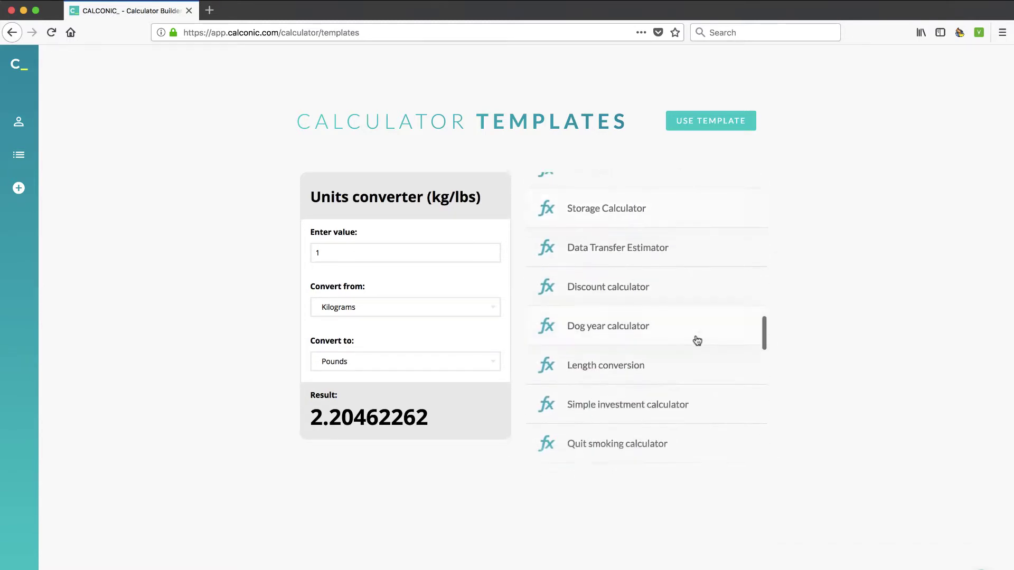
pyautogui.click(610, 331)
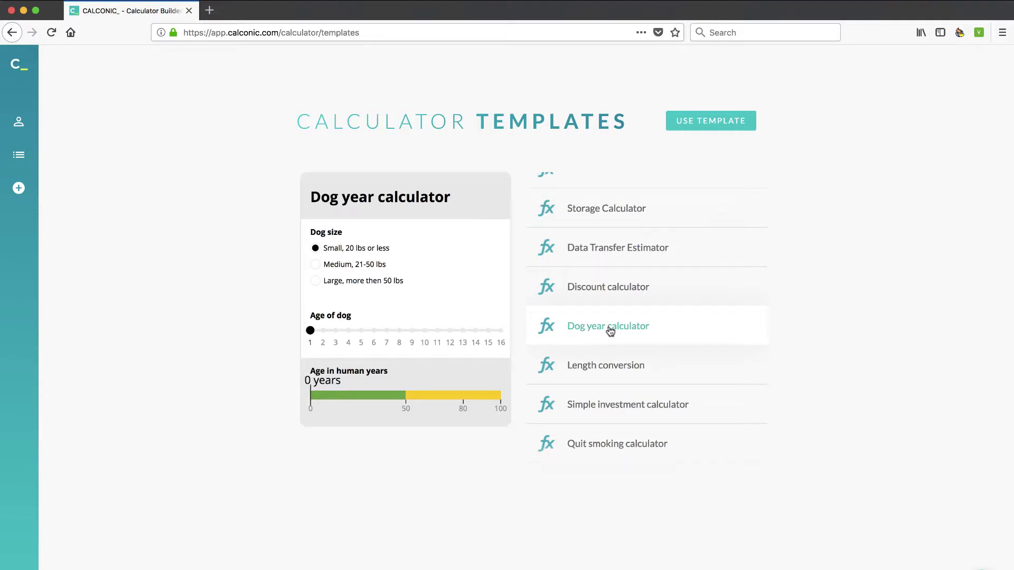
pyautogui.click(710, 121)
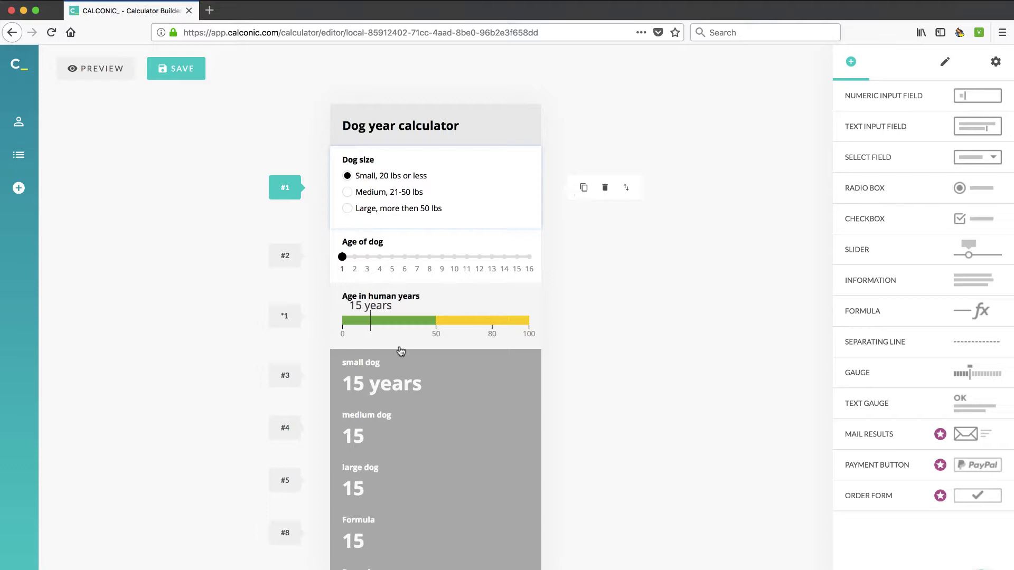
# - View the small dog result's formula ((#2==1)?(#1+#2+10):(#1+(#2*4)+12)) and its 'years' postfix
pyautogui.click(446, 371)
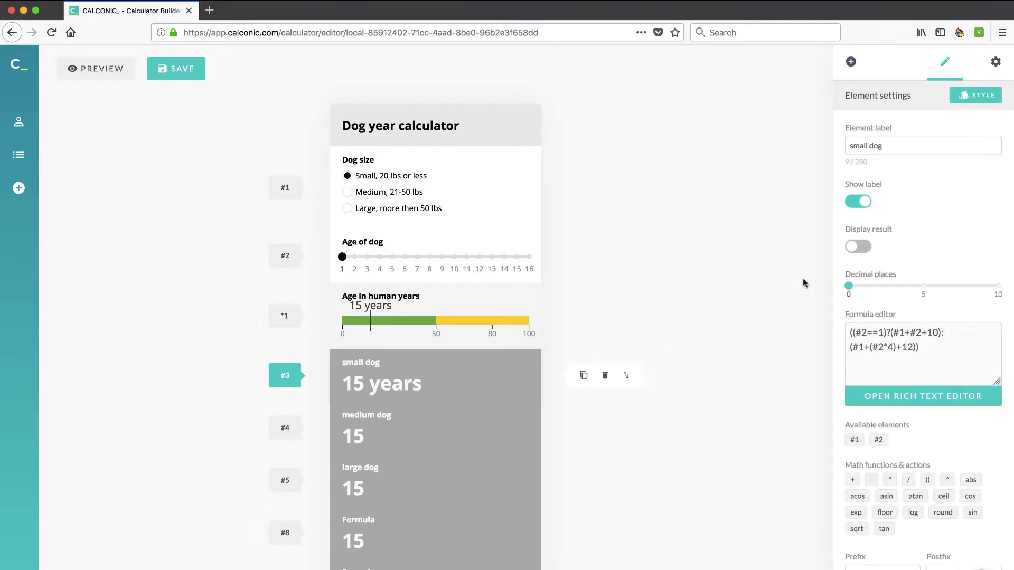
pyautogui.click(875, 146)
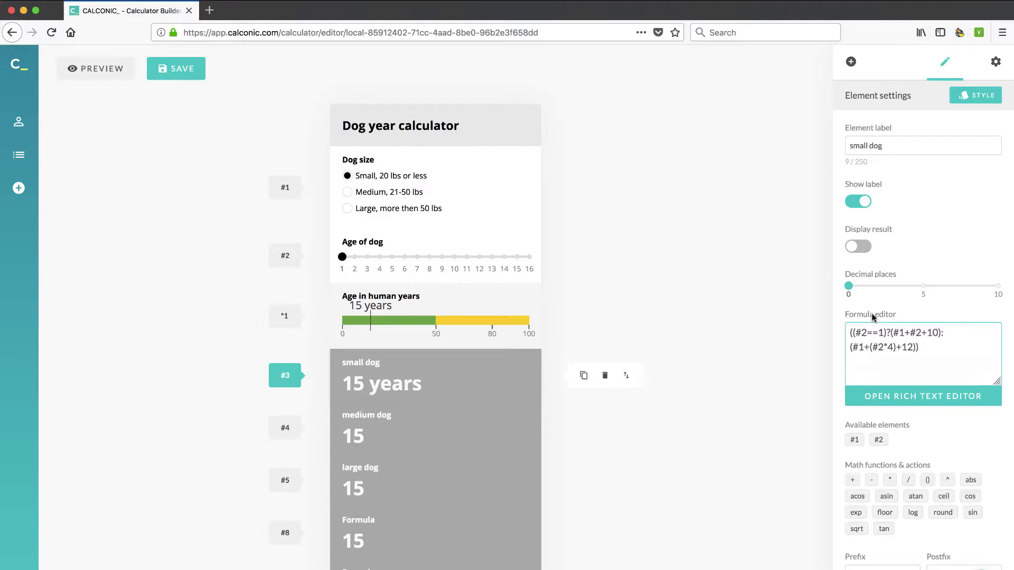
pyautogui.scroll(-1, 874, 443)
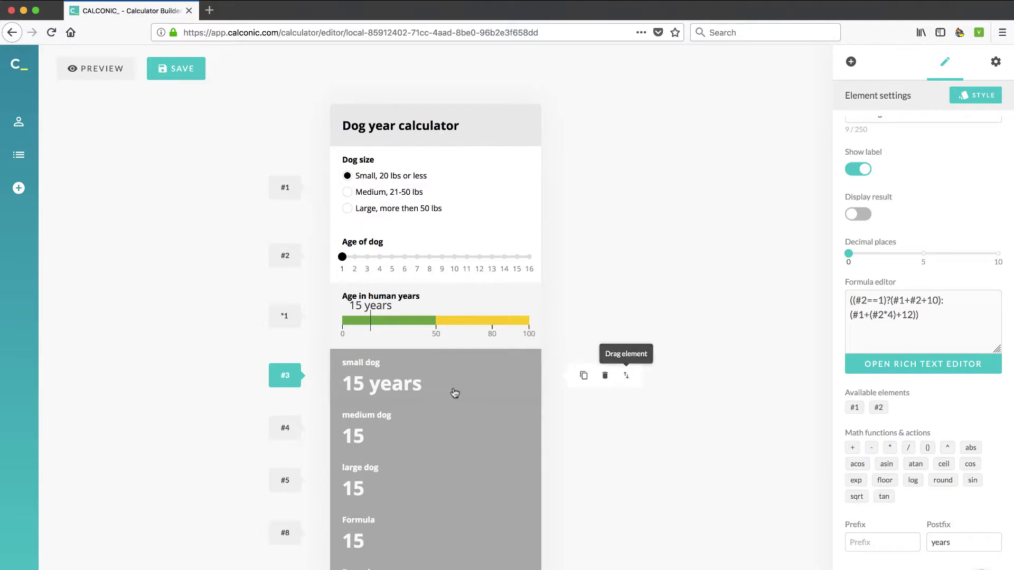
pyautogui.scroll(-1, 300, 395)
pyautogui.scroll(1, 300, 395)
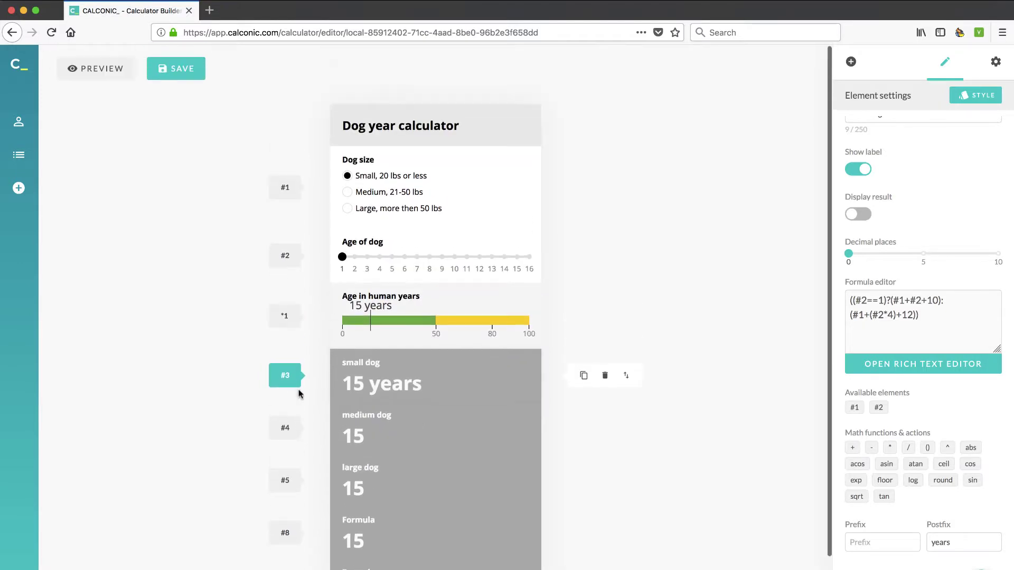
# - Check the gauge's scale settings, then test an 8-year-old Medium dog, giving 52 human years
pyautogui.click(391, 322)
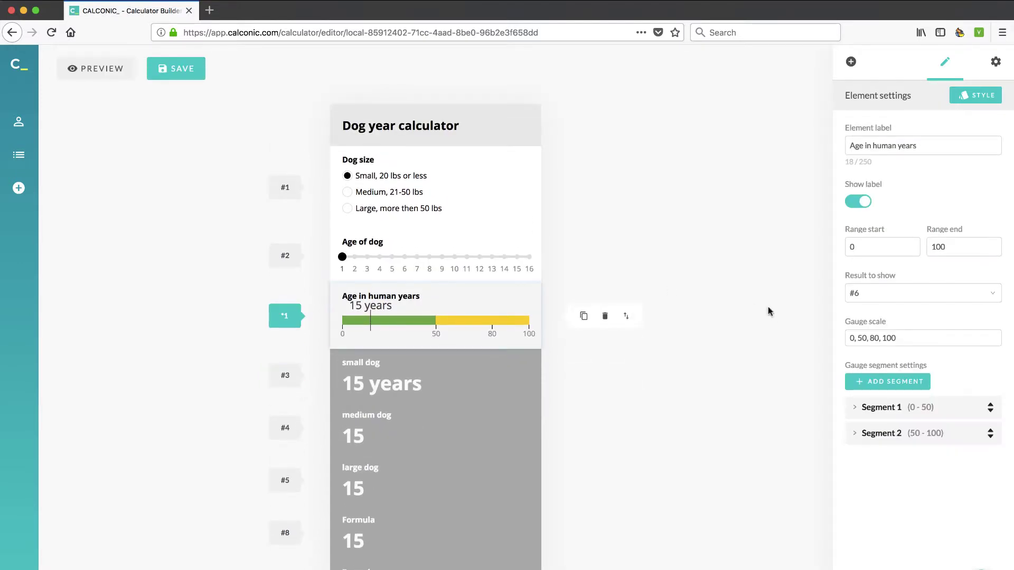
pyautogui.click(868, 338)
pyautogui.click(436, 266)
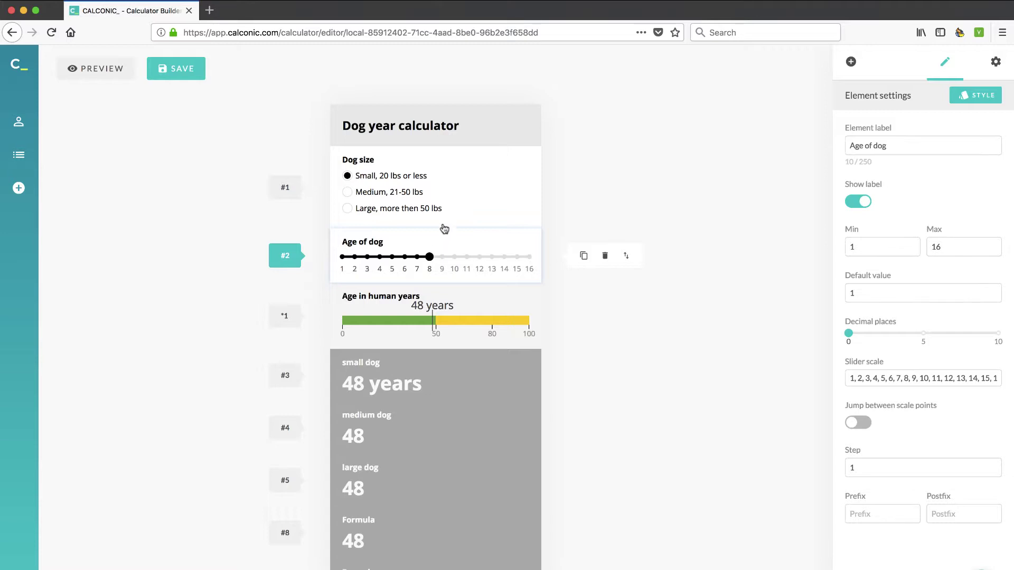
pyautogui.click(445, 194)
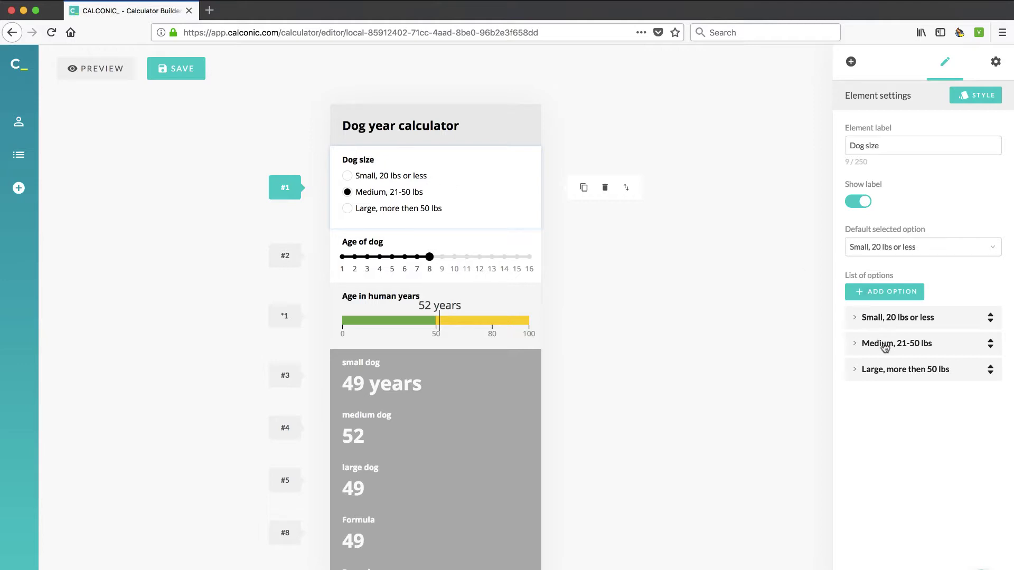
# - Add Dog size Option 4 'Really Large, more than 100 lbs' and select it on the canvas
pyautogui.click(889, 296)
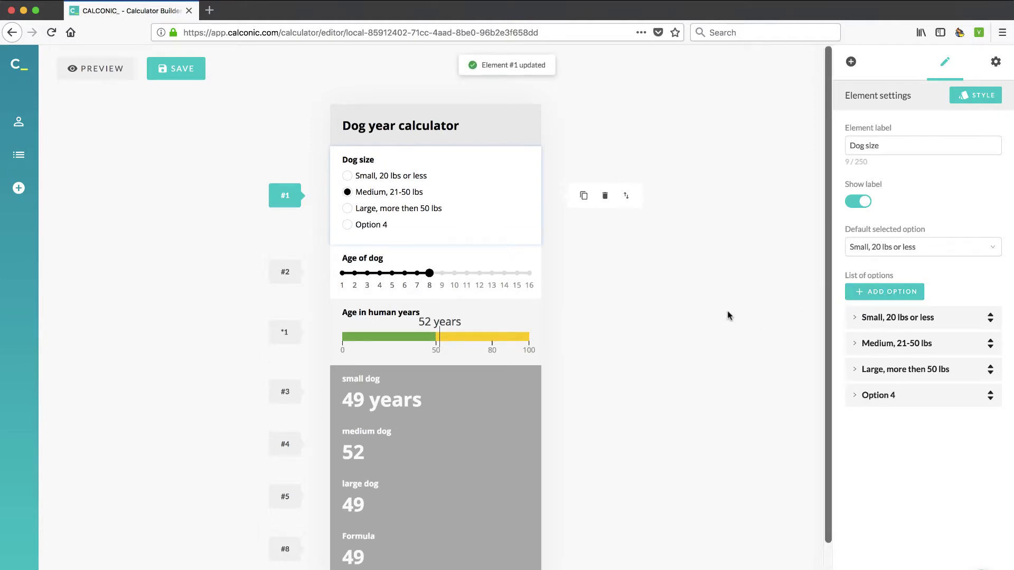
pyautogui.click(856, 395)
pyautogui.click(912, 439)
pyautogui.moveTo(911, 438); pyautogui.dragTo(864, 436)
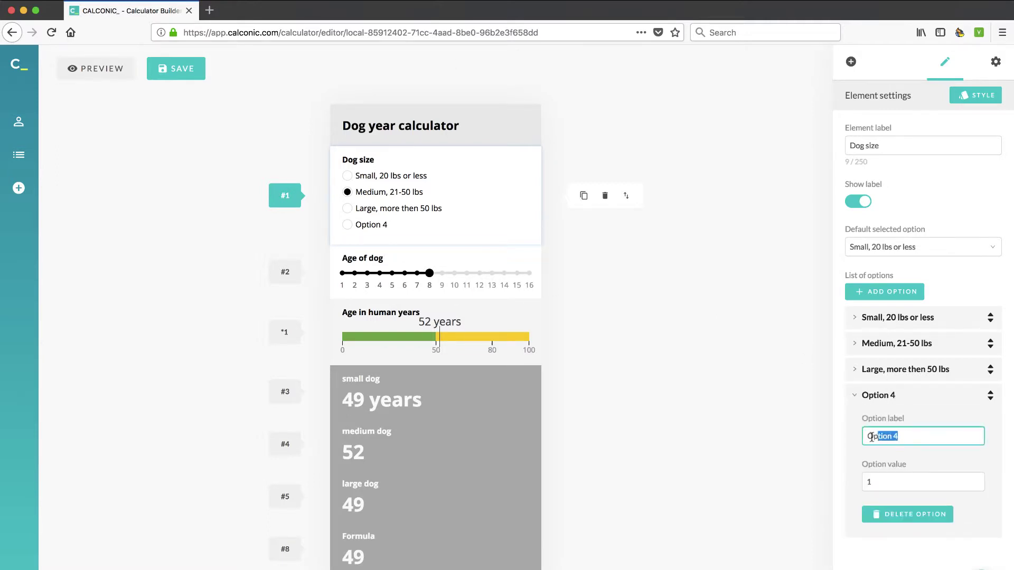
pyautogui.write('Really Large, more than 100 lbs')
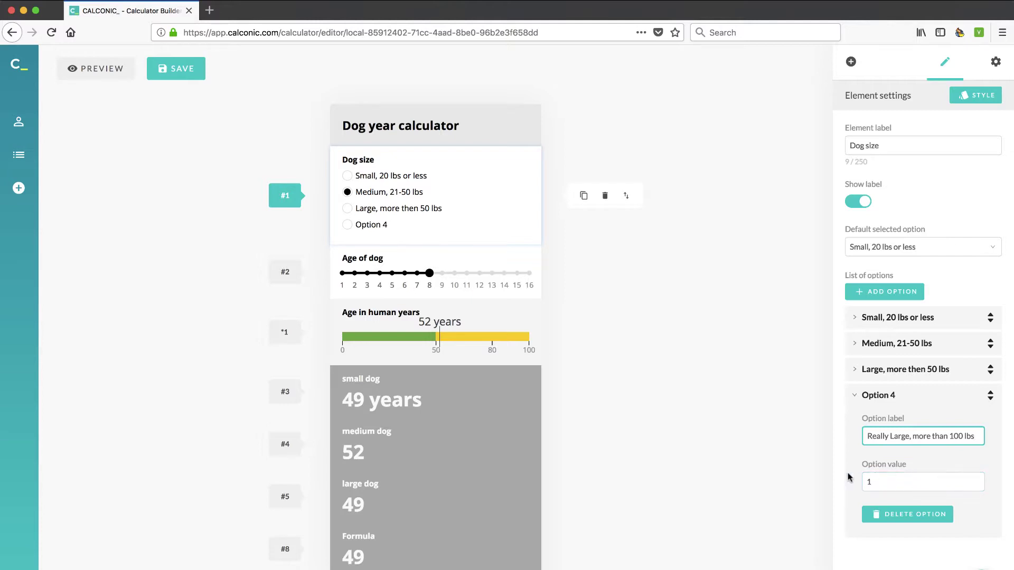
pyautogui.click(816, 468)
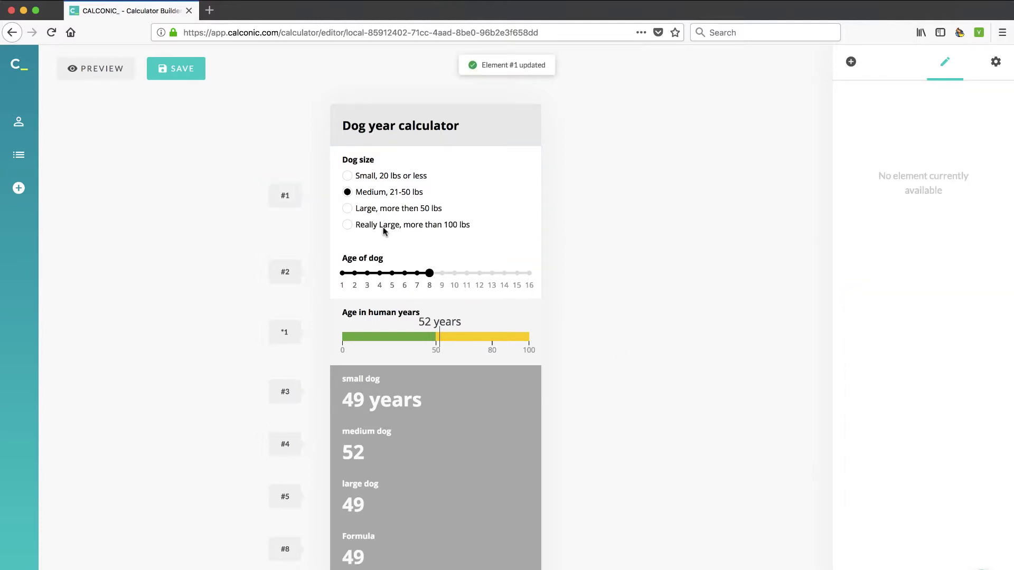
pyautogui.click(348, 225)
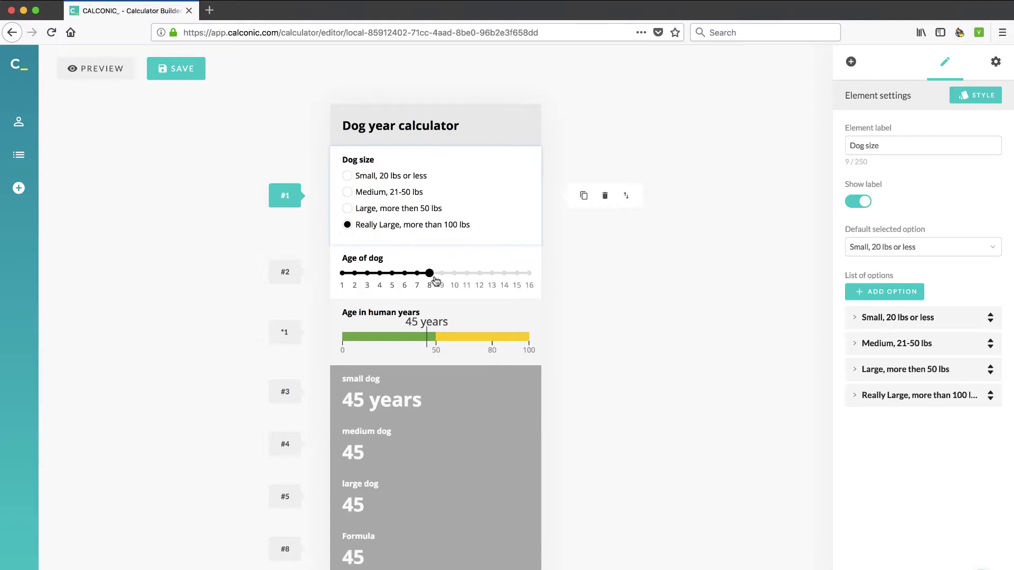
# - Inspect the large dog result's formula with Really Large selected, showing 45
pyautogui.scroll(-3, 373, 451)
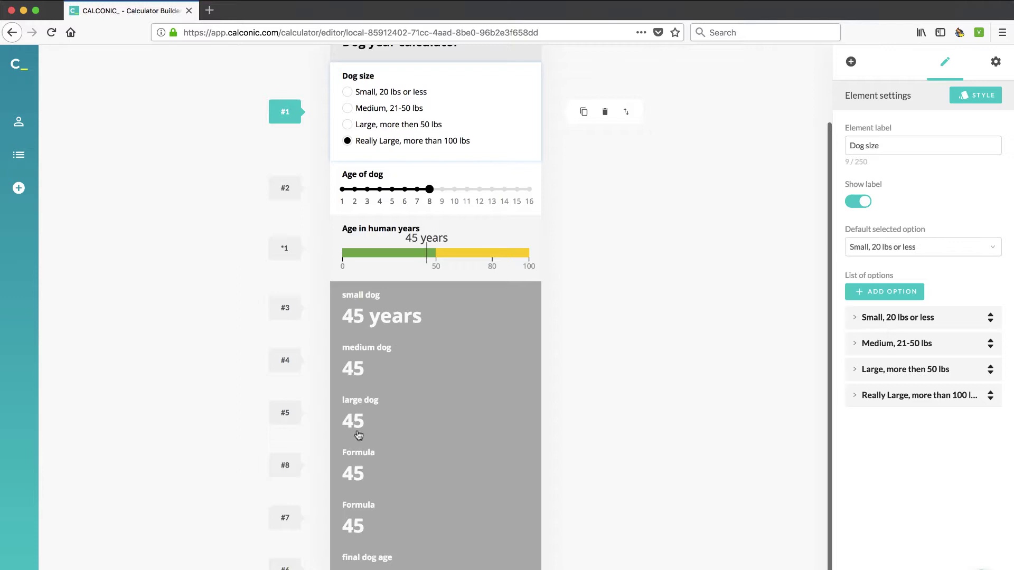
pyautogui.click(357, 420)
pyautogui.click(878, 356)
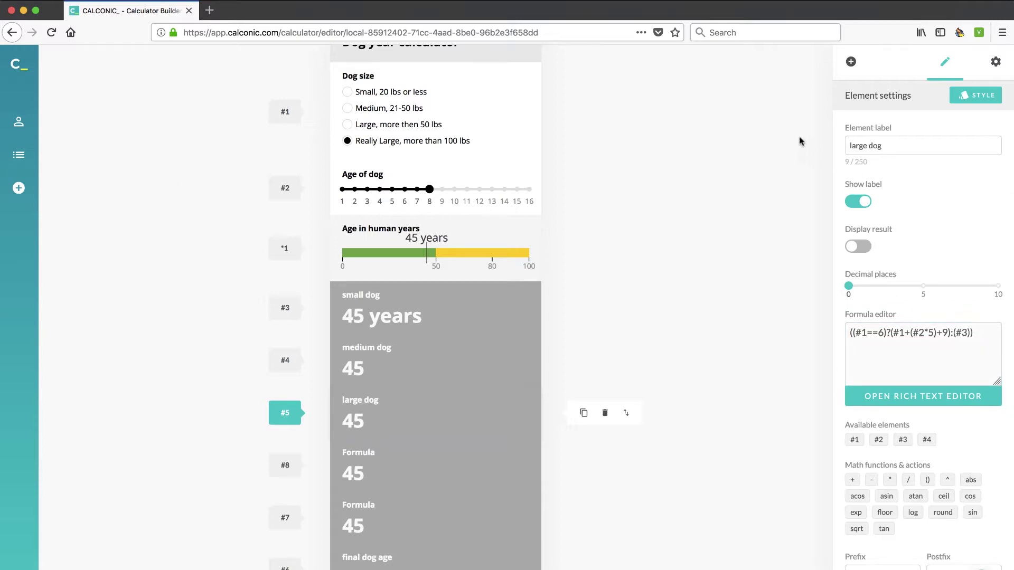
pyautogui.click(995, 63)
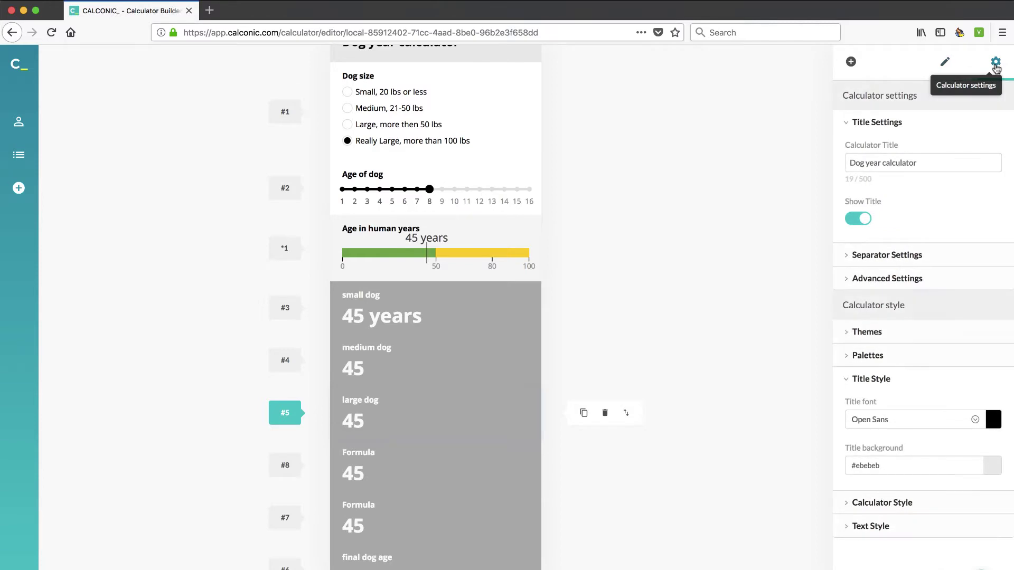
# - Expand the number separator and advanced JSON sections of the calculator settings
pyautogui.click(849, 256)
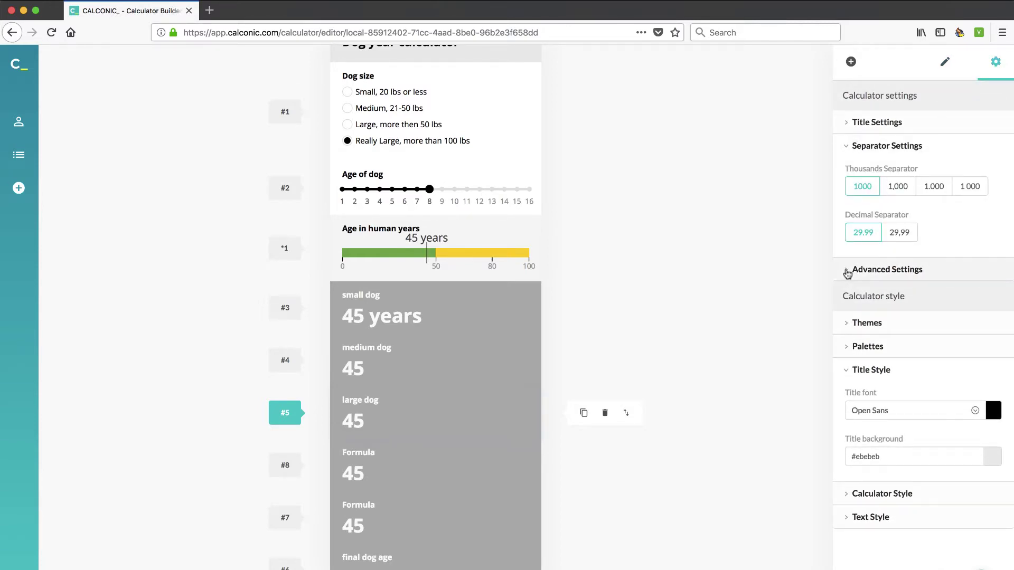
pyautogui.click(848, 273)
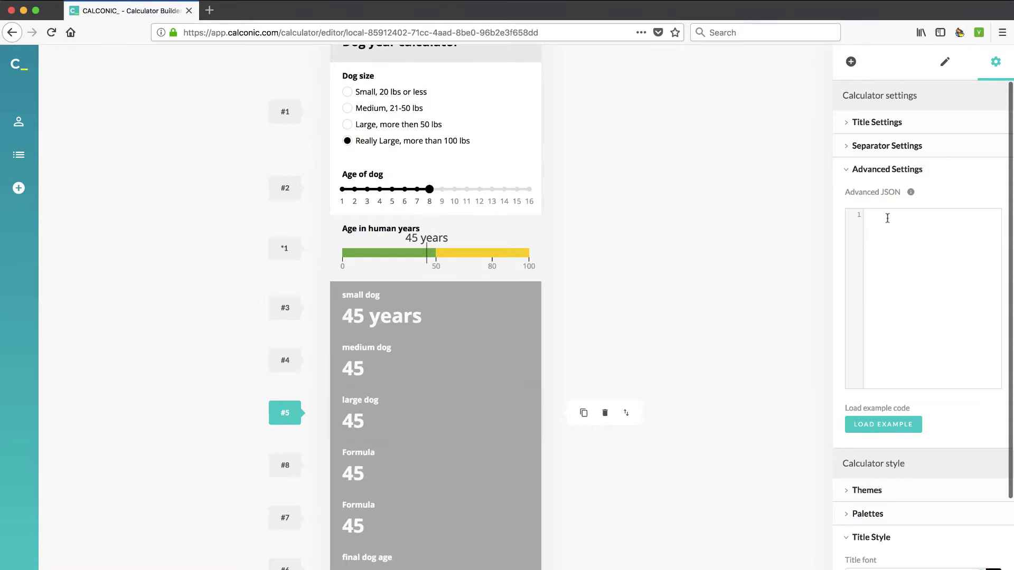
pyautogui.moveTo(909, 194)
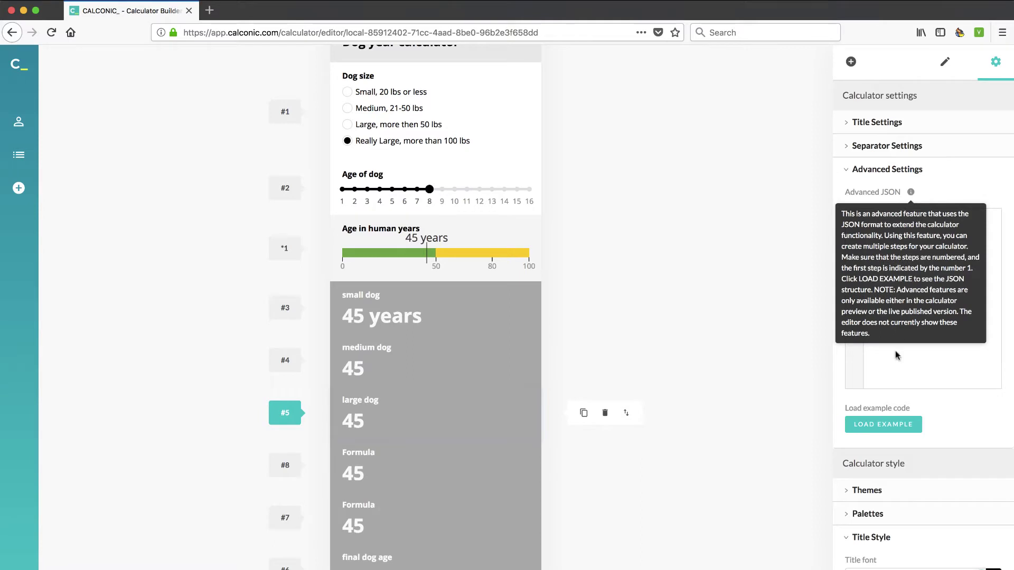
pyautogui.scroll(-3, 875, 375)
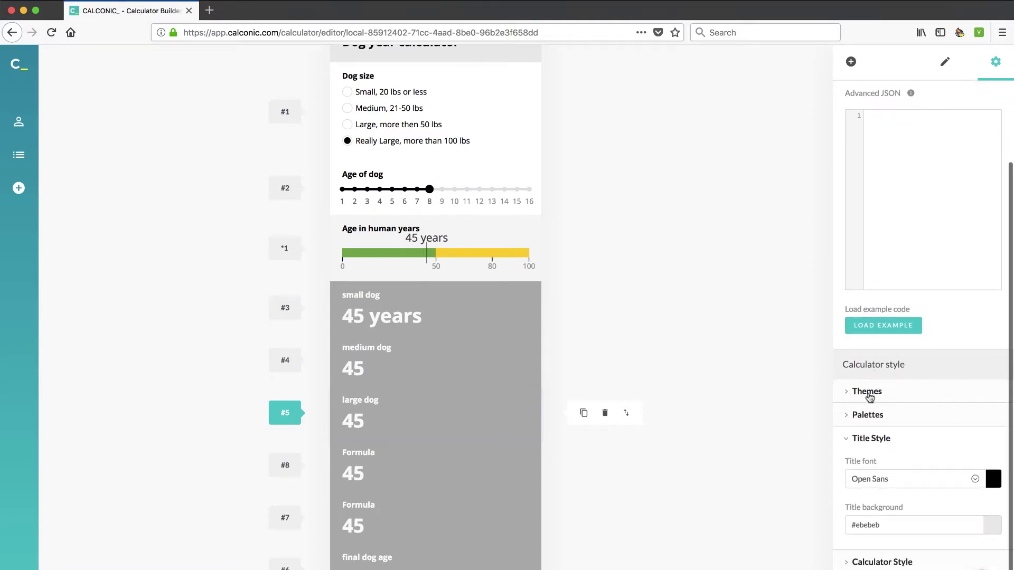
# - Look through the theme, colour palette, title style and calculator width options
pyautogui.click(852, 395)
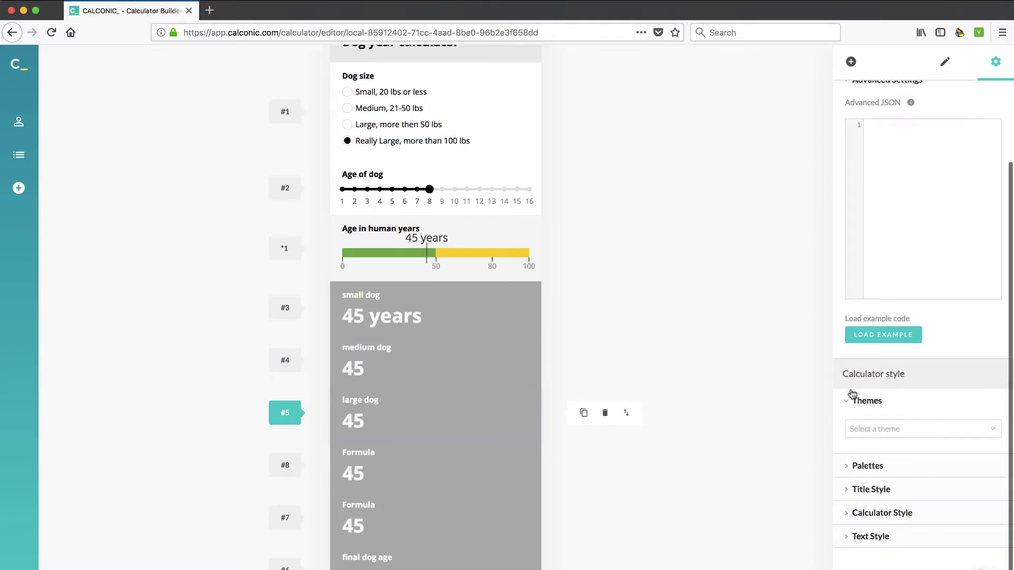
pyautogui.click(846, 466)
pyautogui.scroll(-4, 847, 471)
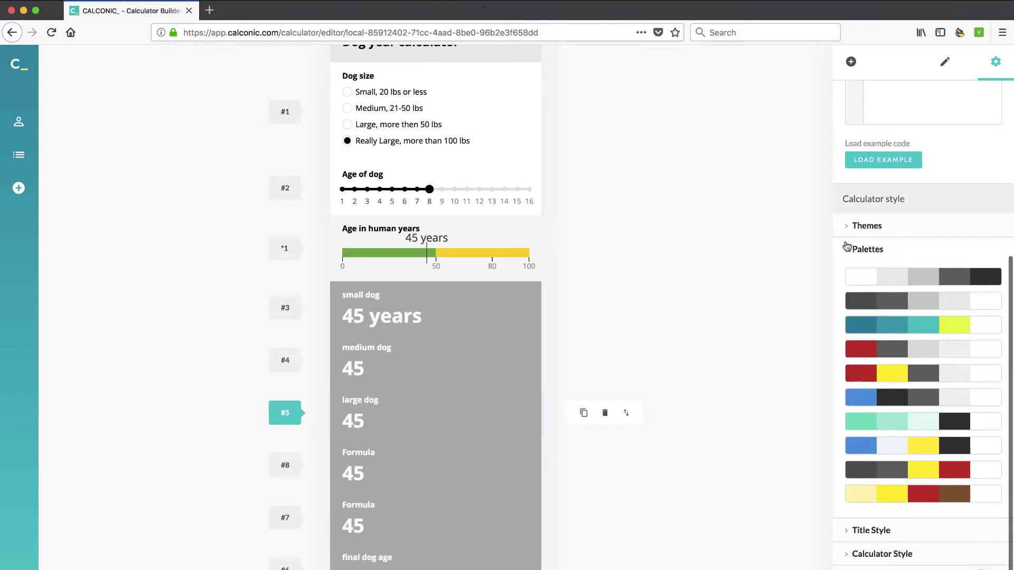
pyautogui.click(848, 247)
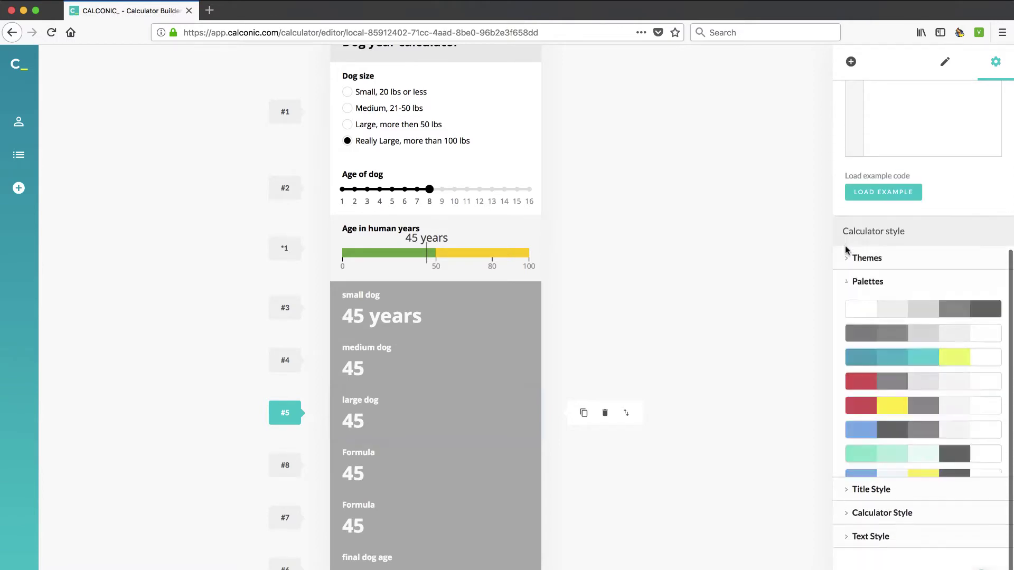
pyautogui.click(850, 491)
pyautogui.scroll(-3, 849, 507)
pyautogui.click(847, 516)
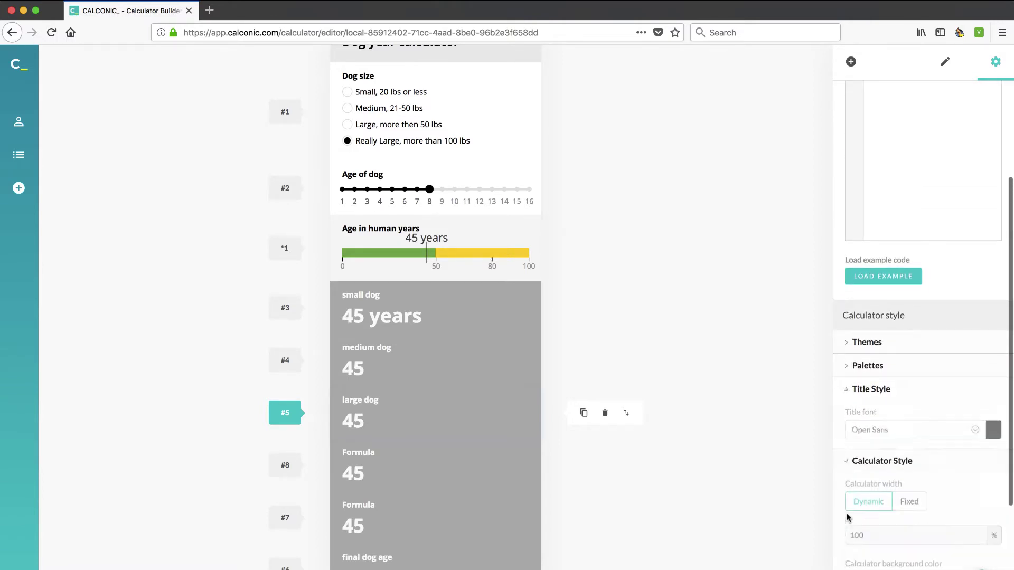
pyautogui.scroll(-8, 848, 518)
pyautogui.scroll(10, 847, 517)
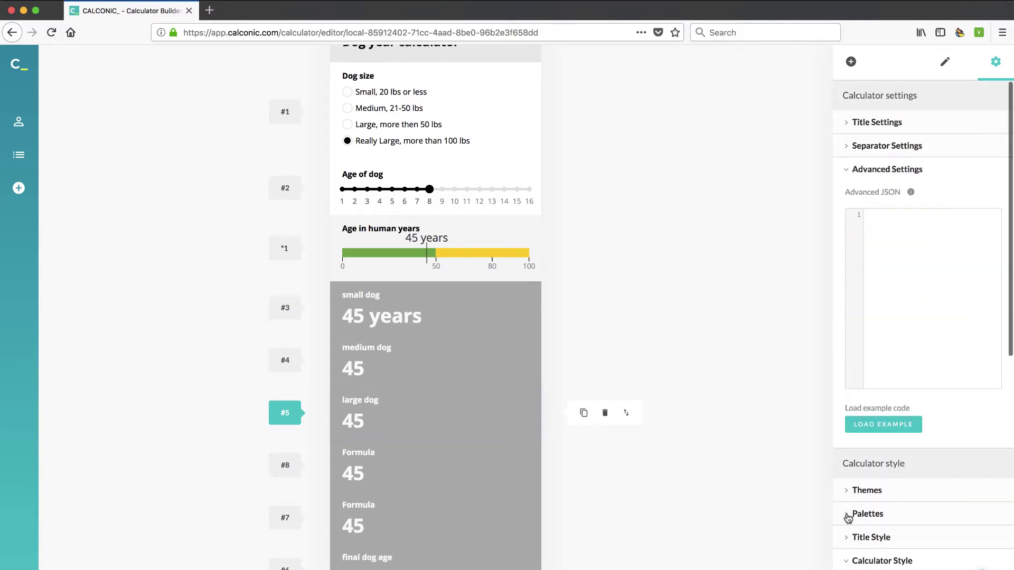
# - Start a blank calculator and rename its title to 'Keto Macros'
pyautogui.click(18, 189)
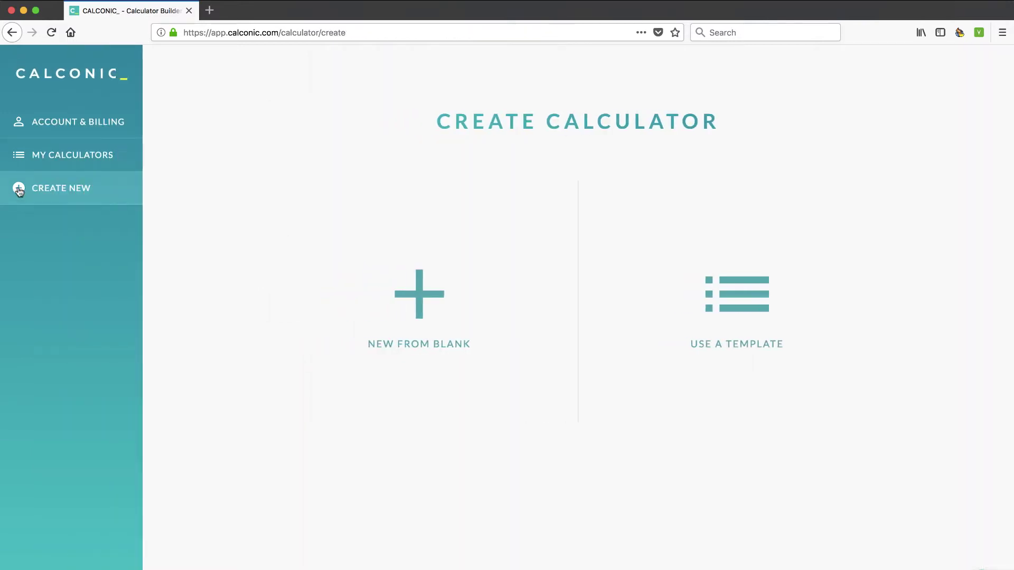
pyautogui.click(351, 300)
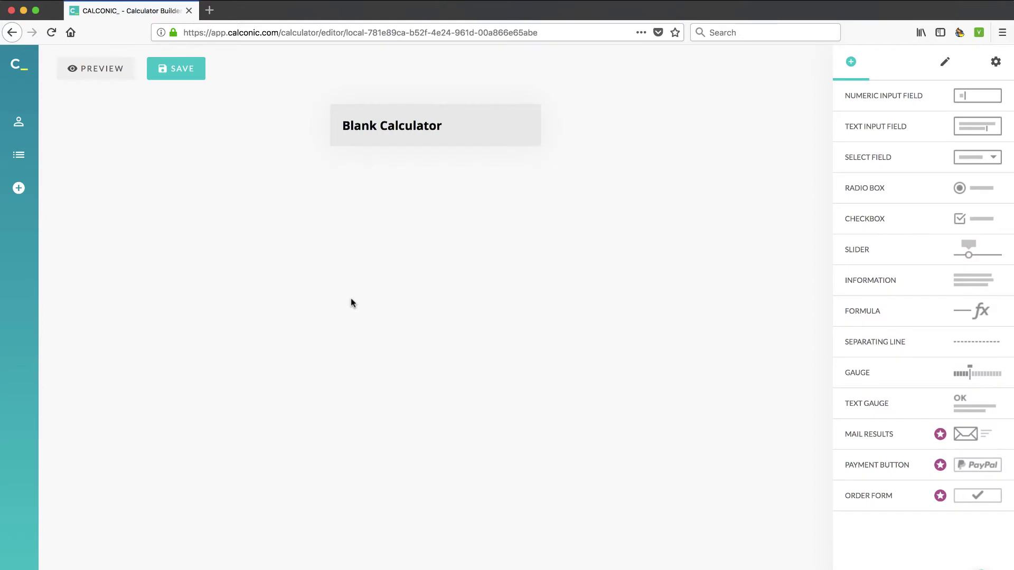
pyautogui.click(412, 125)
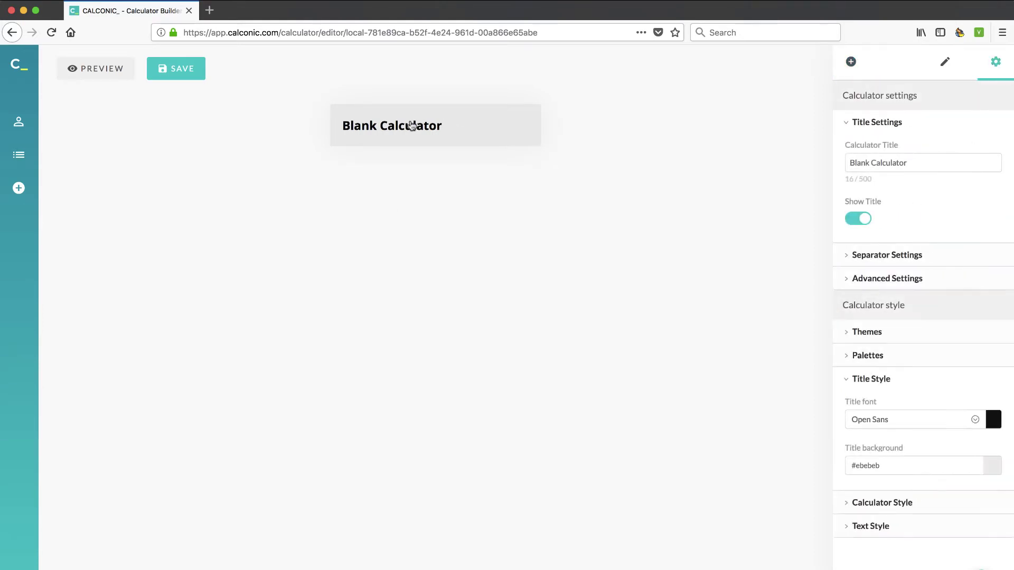
pyautogui.click(880, 162)
pyautogui.tripleClick(885, 163)
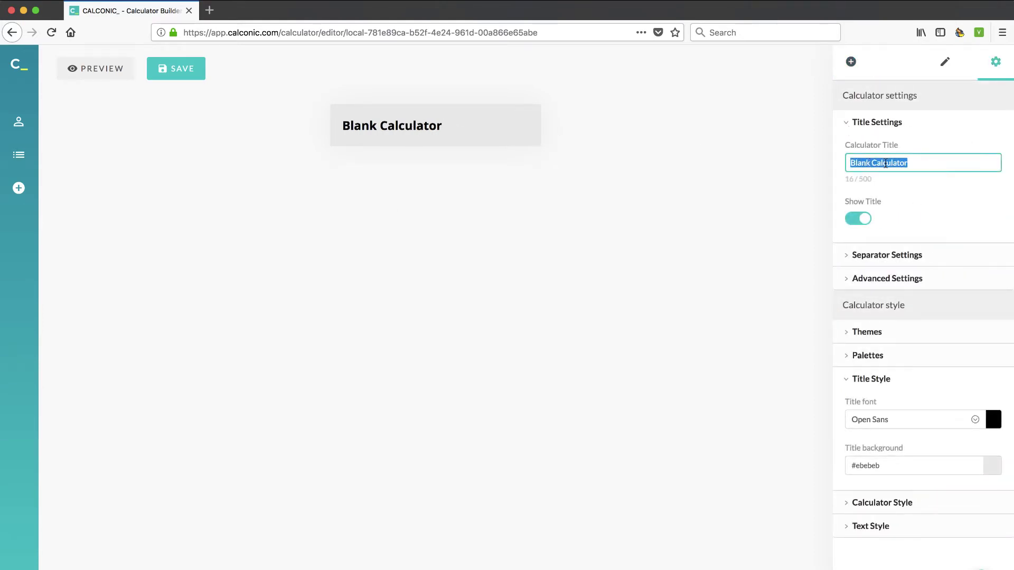
pyautogui.write('Keto Macros')
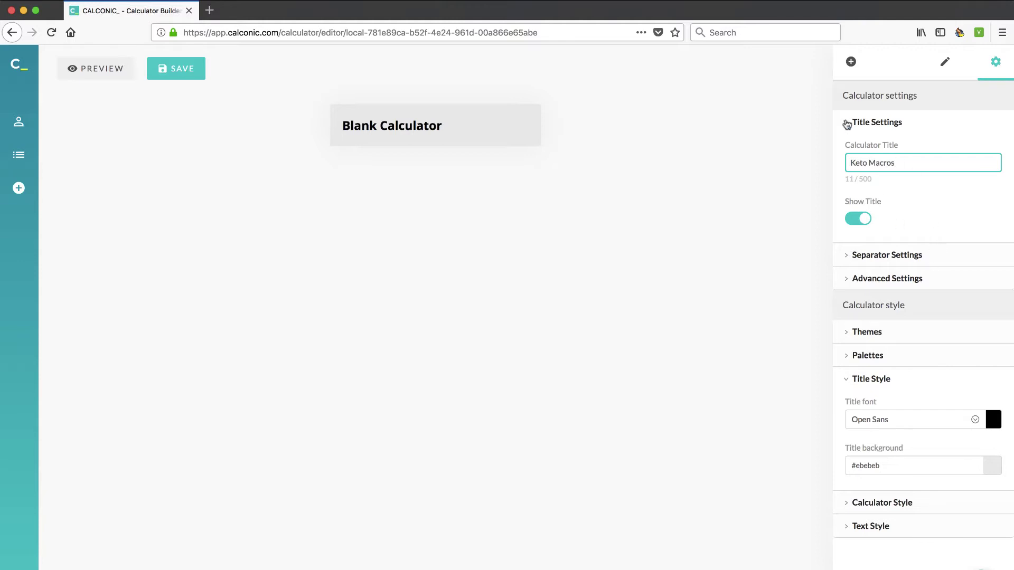
pyautogui.click(775, 169)
pyautogui.click(366, 138)
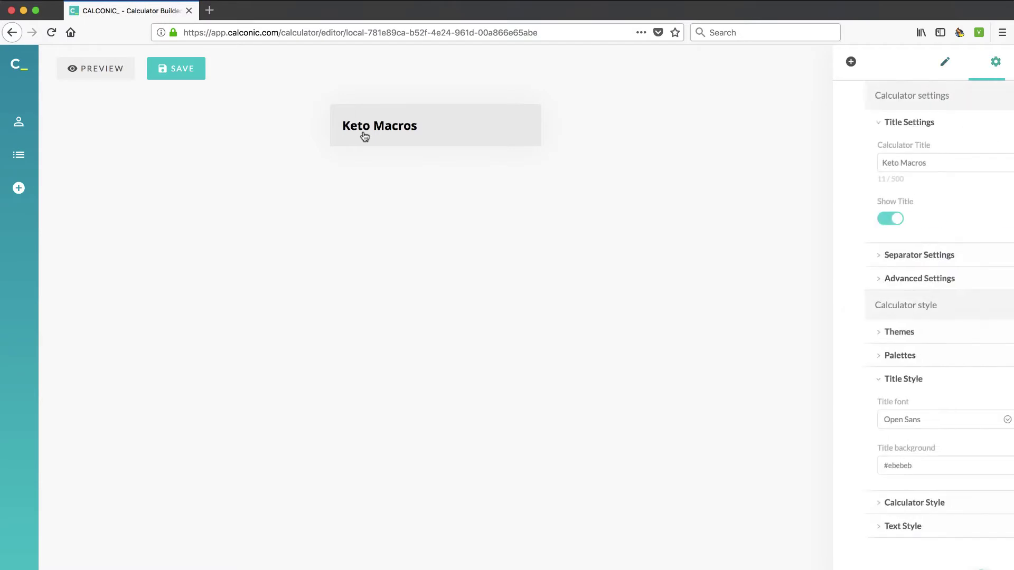
# - Add a radio box to the Keto Macros calculator with a separating line below it
pyautogui.click(944, 63)
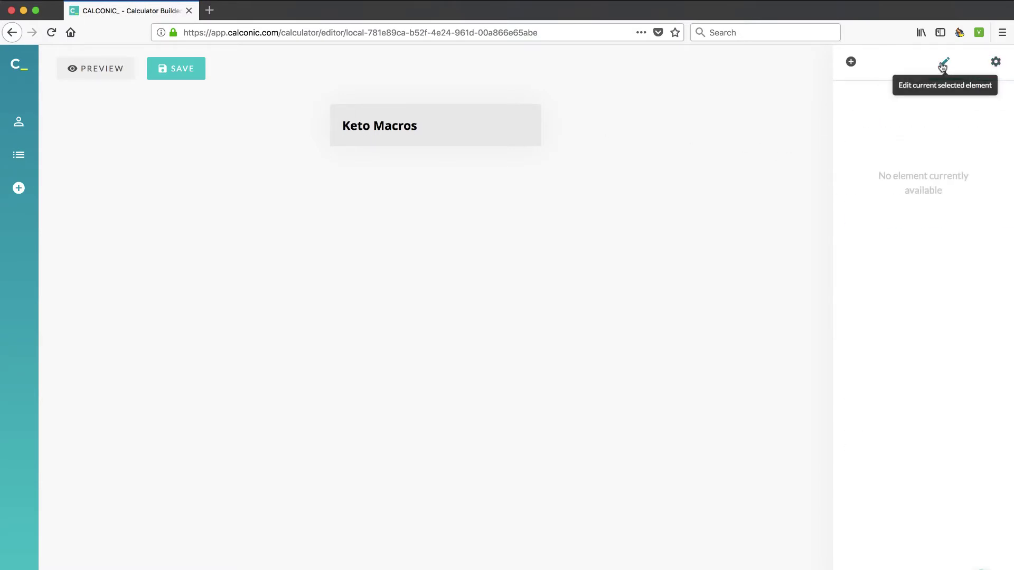
pyautogui.click(850, 62)
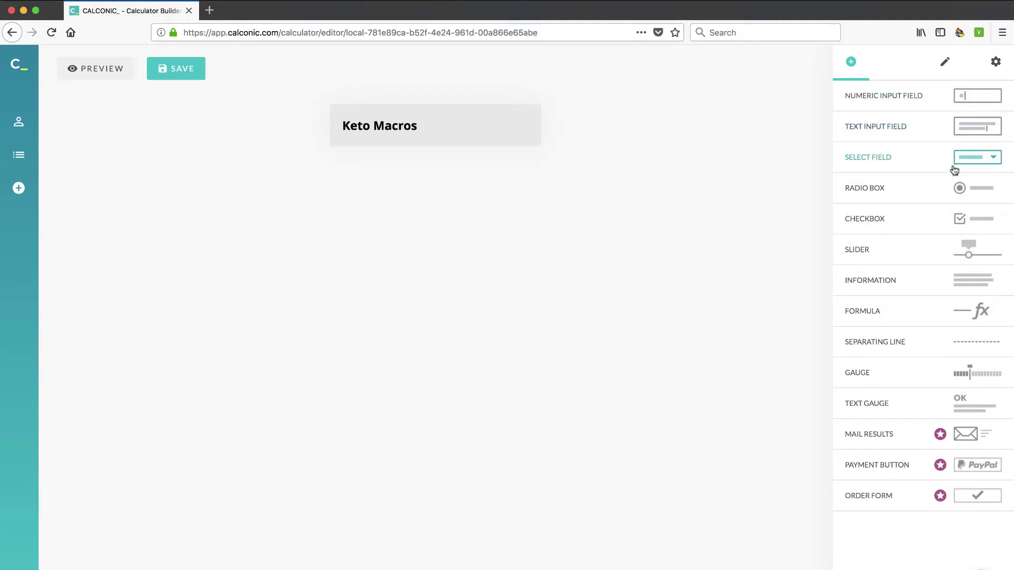
pyautogui.moveTo(929, 191); pyautogui.dragTo(590, 167)
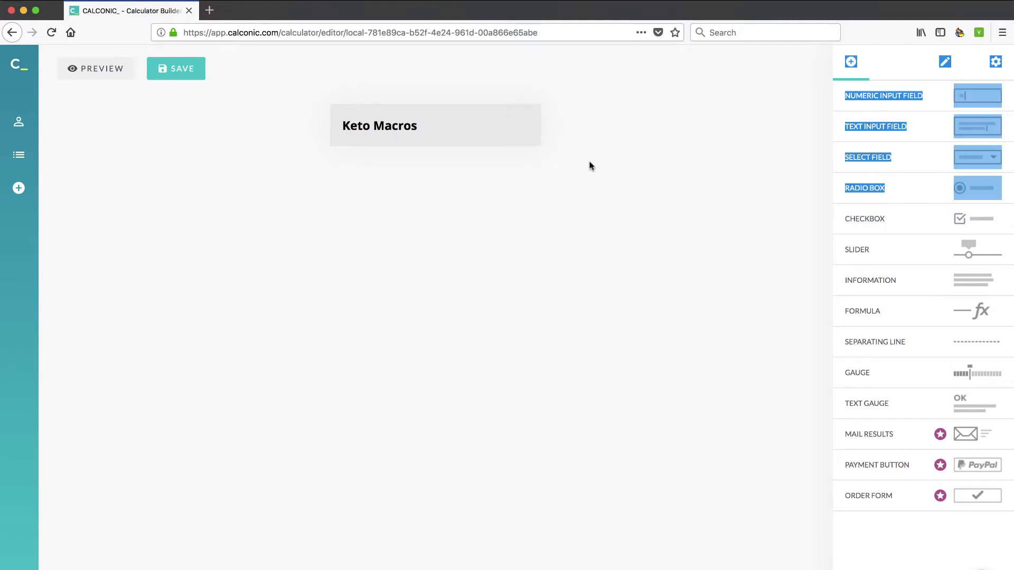
pyautogui.click(878, 195)
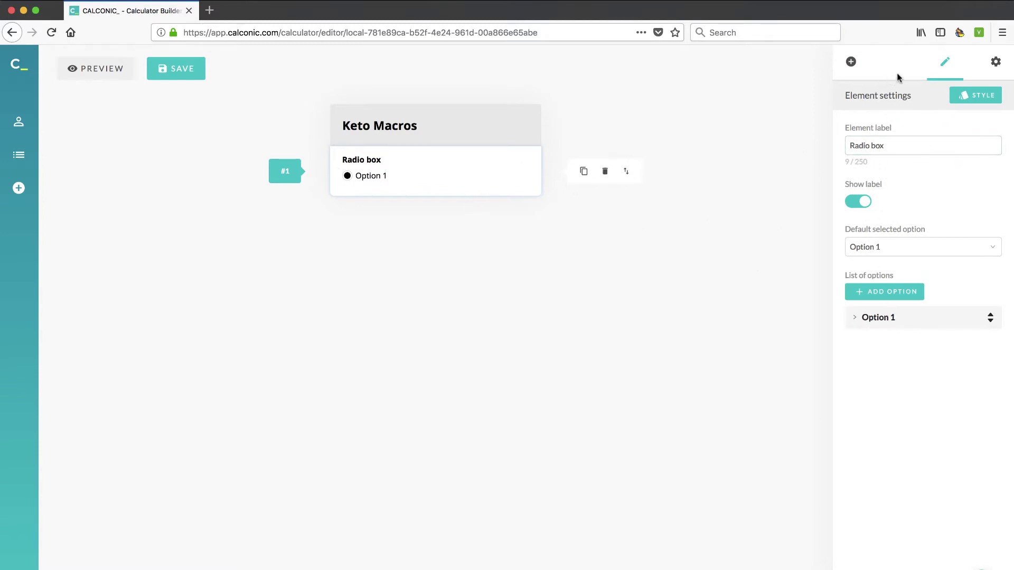
pyautogui.click(850, 62)
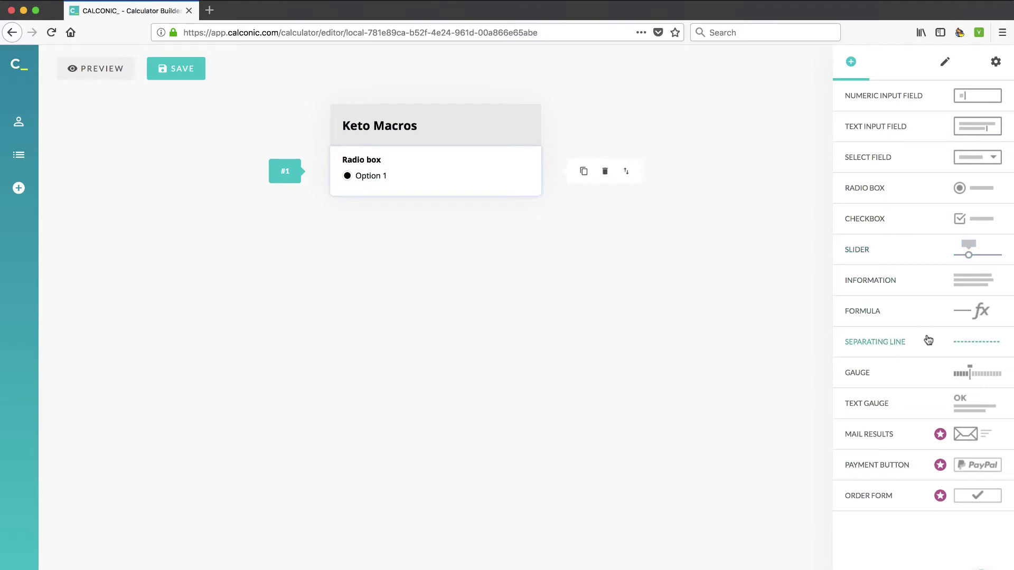
pyautogui.click(962, 346)
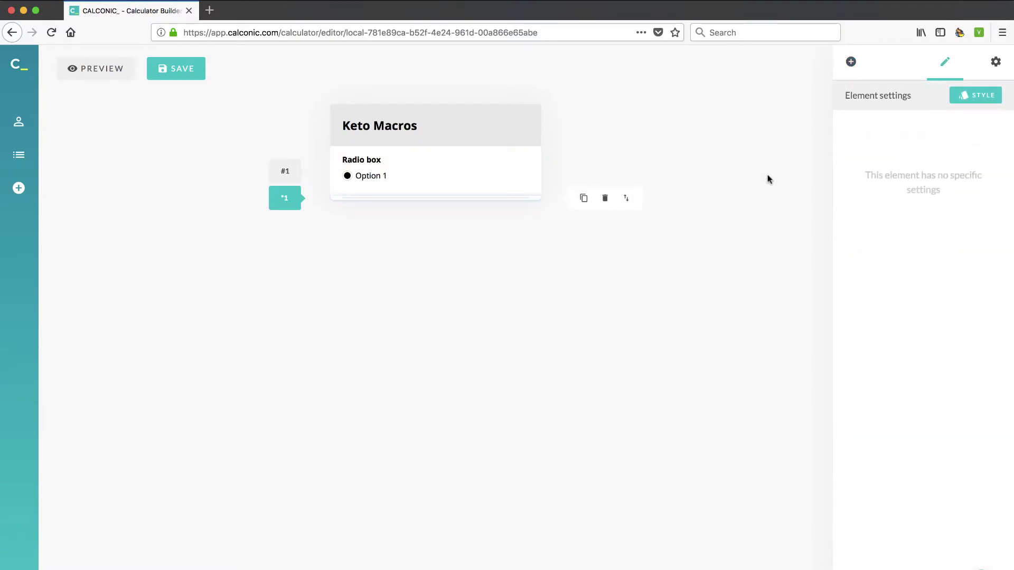
# - Add a select field, keeping Option 1 as its default choice
pyautogui.click(850, 62)
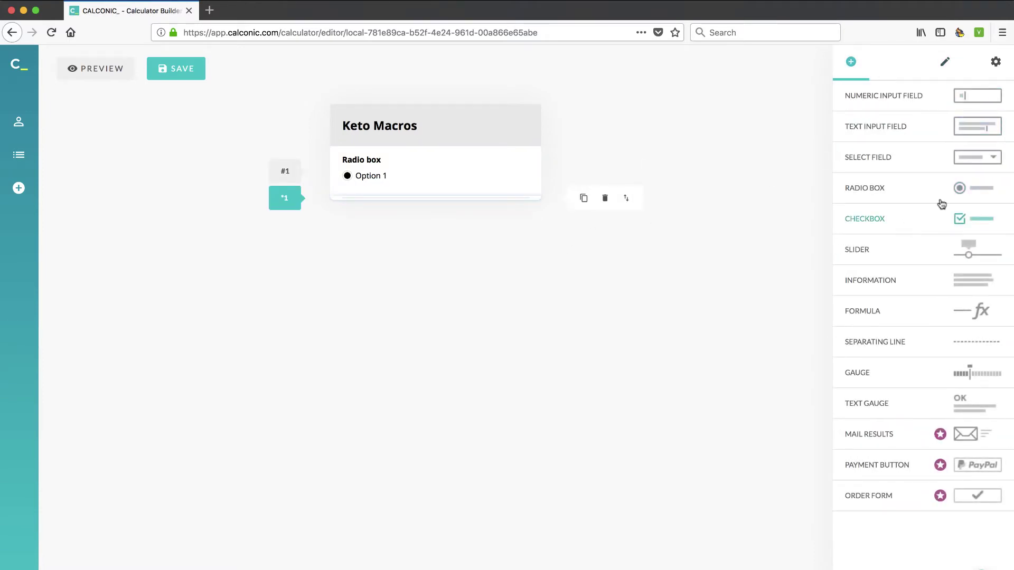
pyautogui.click(969, 162)
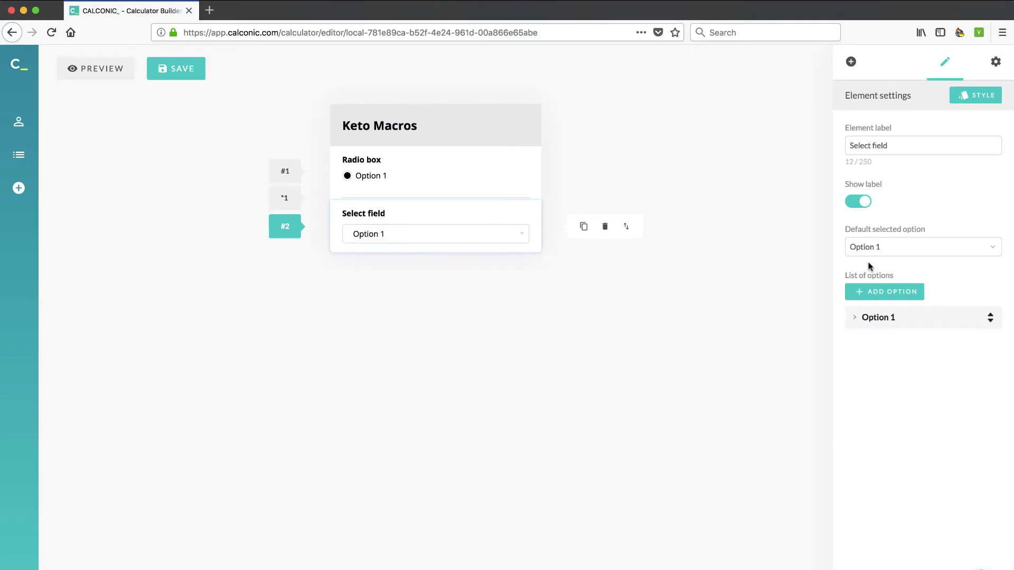
pyautogui.click(881, 249)
pyautogui.click(881, 248)
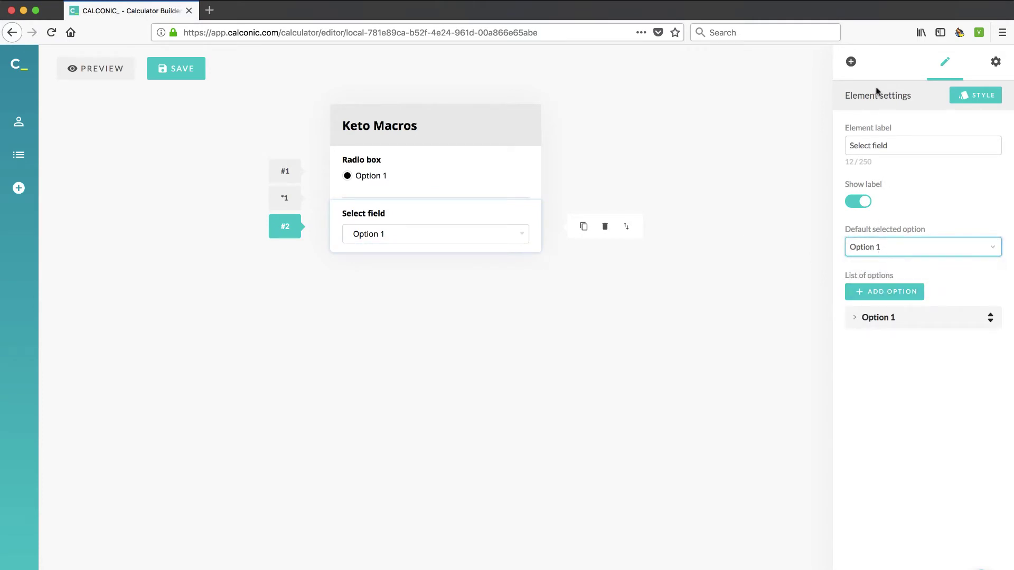
# - Add a mail results block below the select field and try its email entry
pyautogui.click(852, 63)
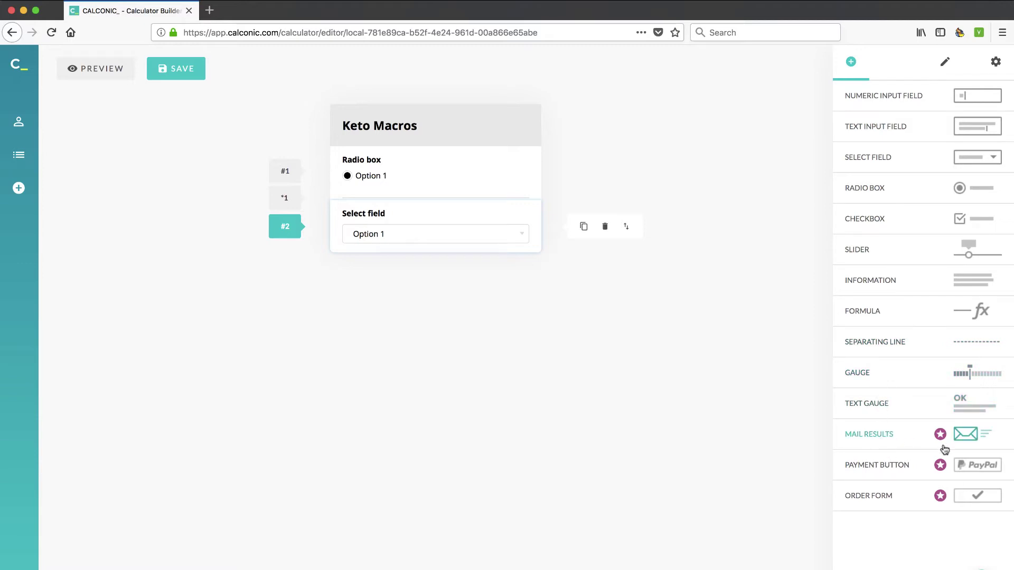
pyautogui.click(885, 434)
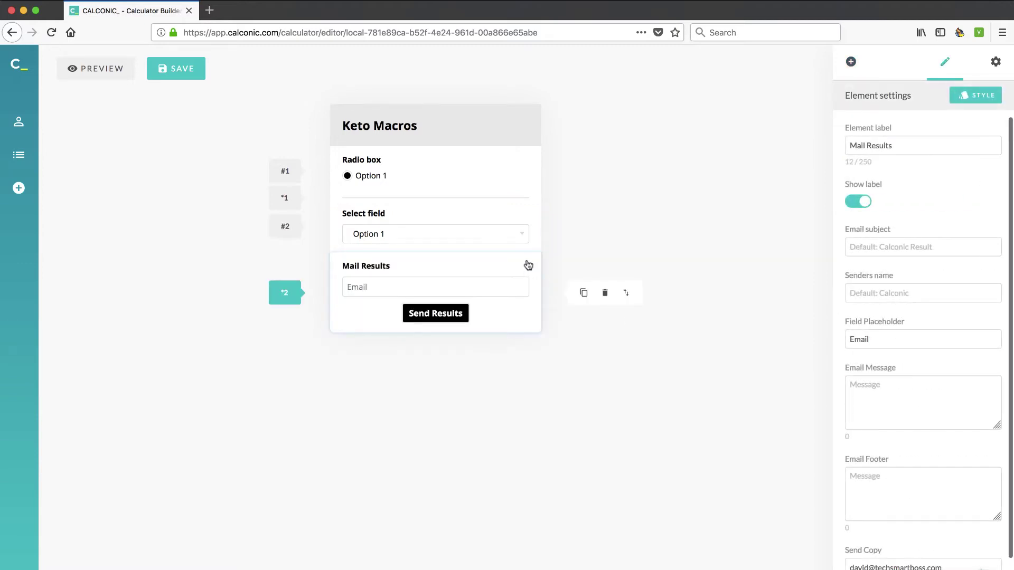
pyautogui.click(487, 294)
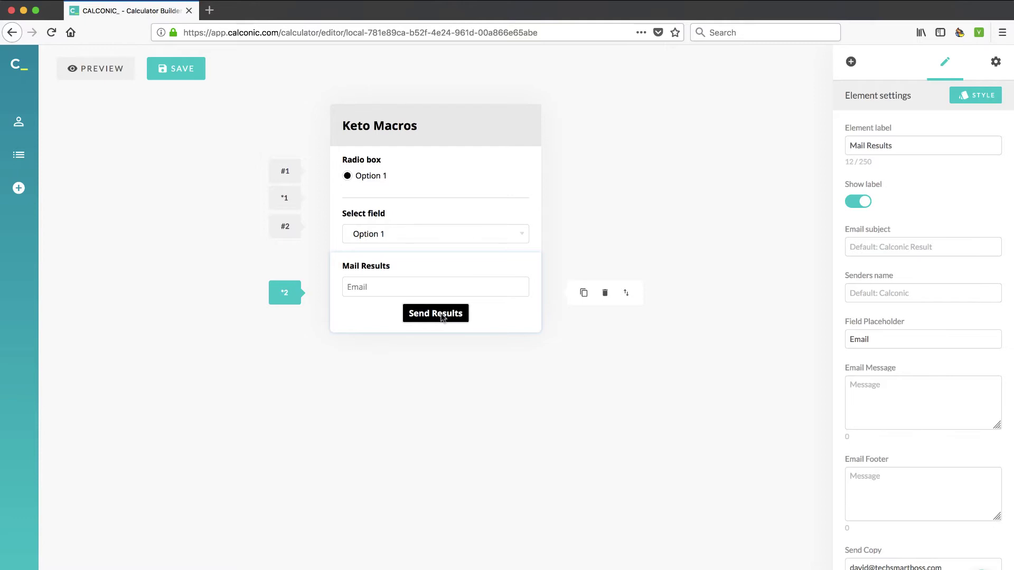
pyautogui.scroll(-5, 913, 446)
pyautogui.scroll(5, 913, 447)
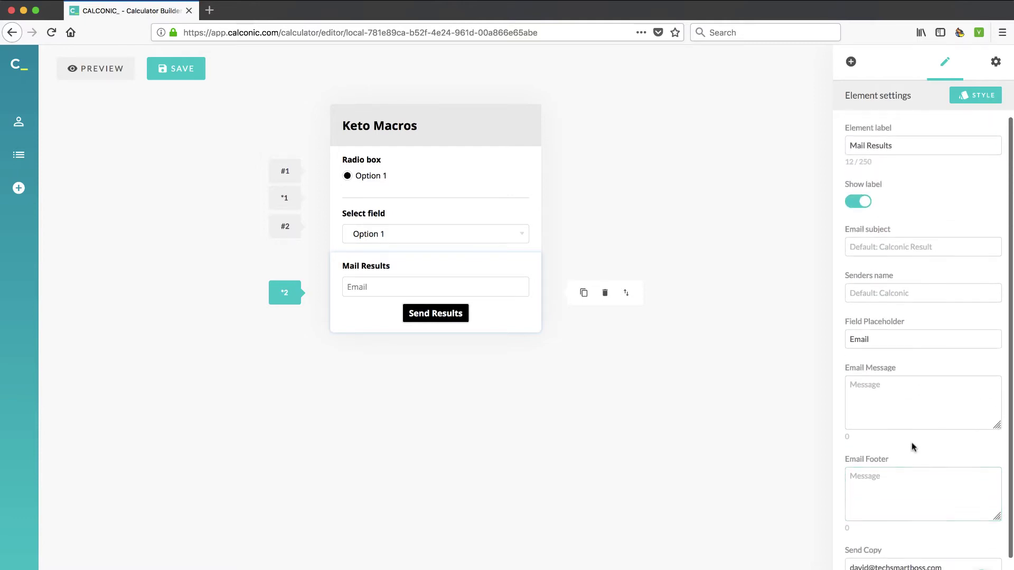
# - Add an information block and then a formula block below the mail results
pyautogui.click(851, 62)
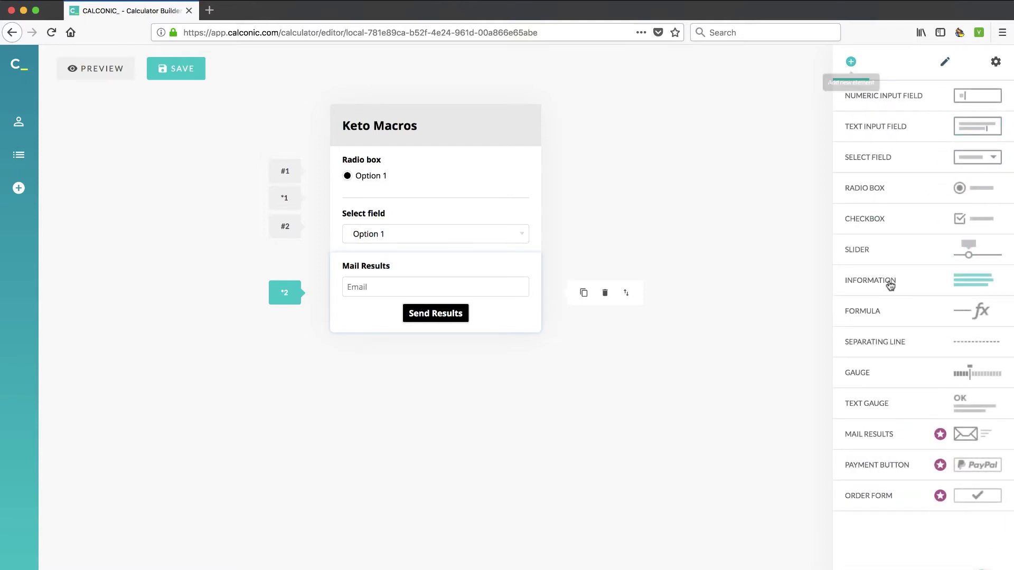
pyautogui.click(947, 286)
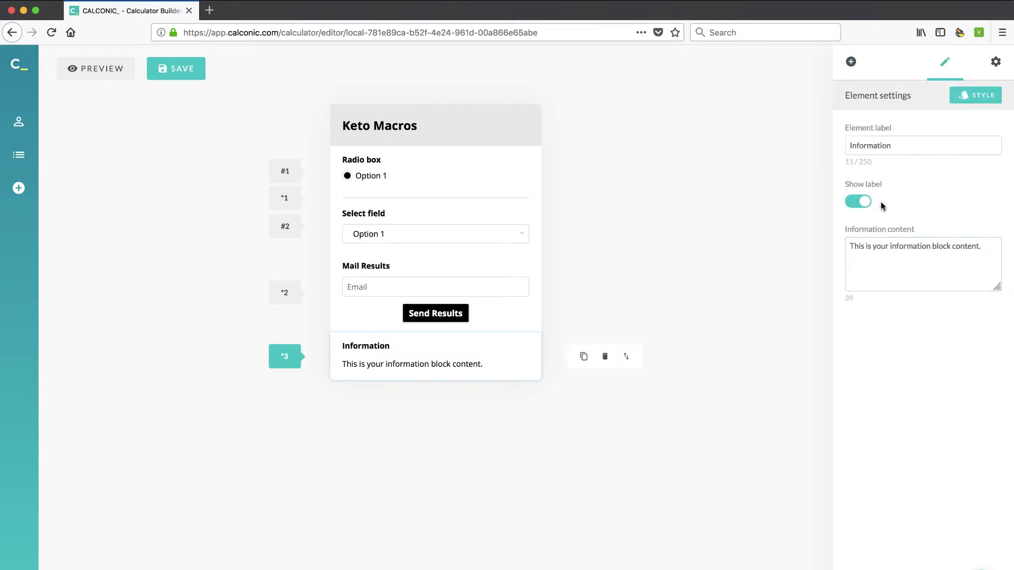
pyautogui.click(851, 63)
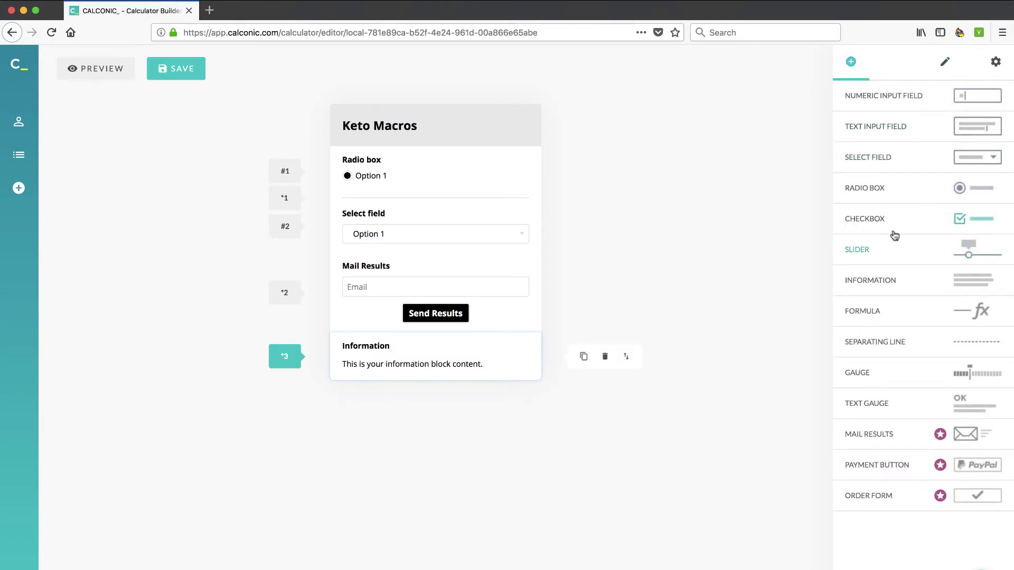
pyautogui.click(878, 314)
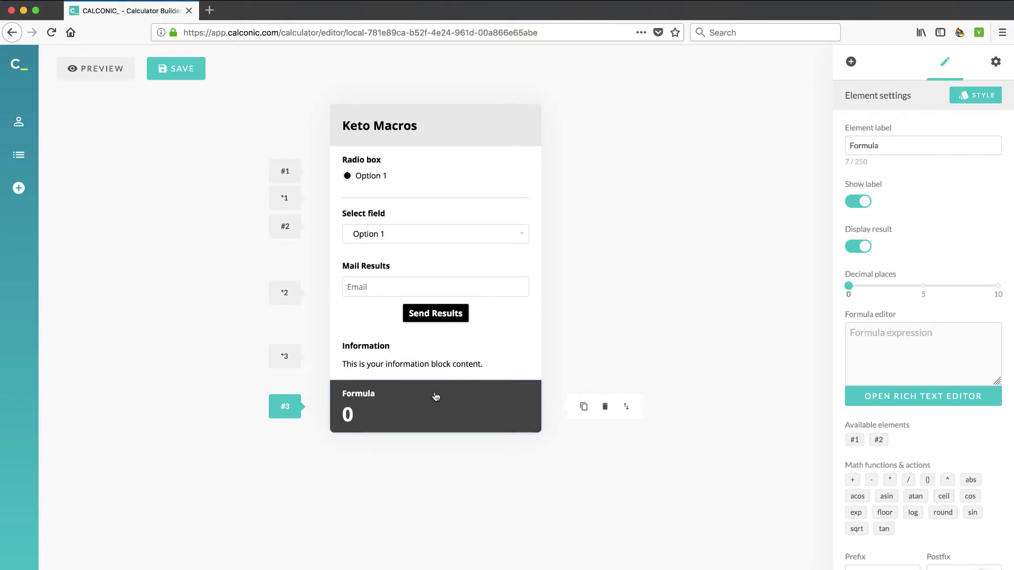
# - Open the full-size formula editor and build #1 * #2 / in the expression
pyautogui.click(878, 351)
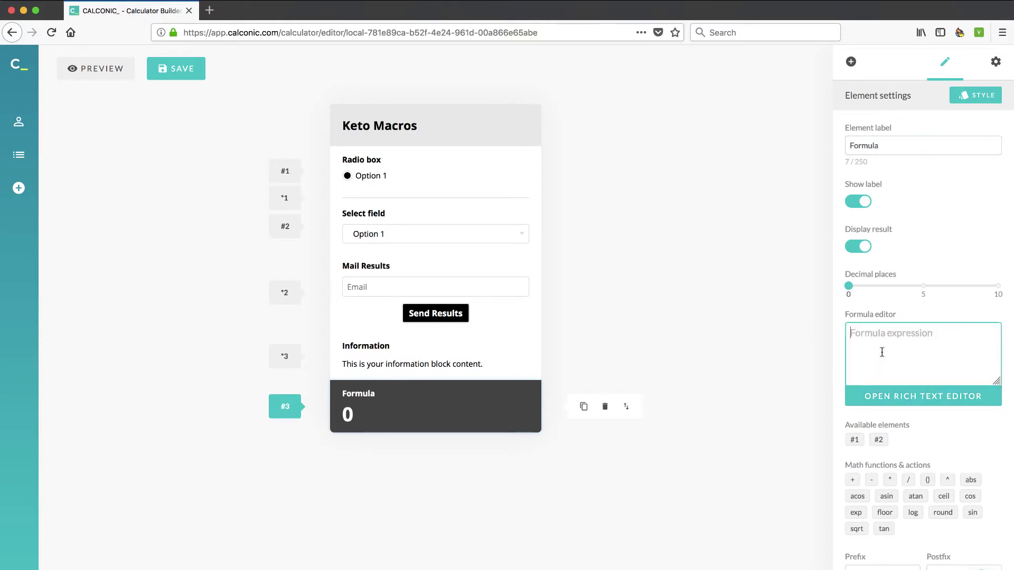
pyautogui.click(913, 405)
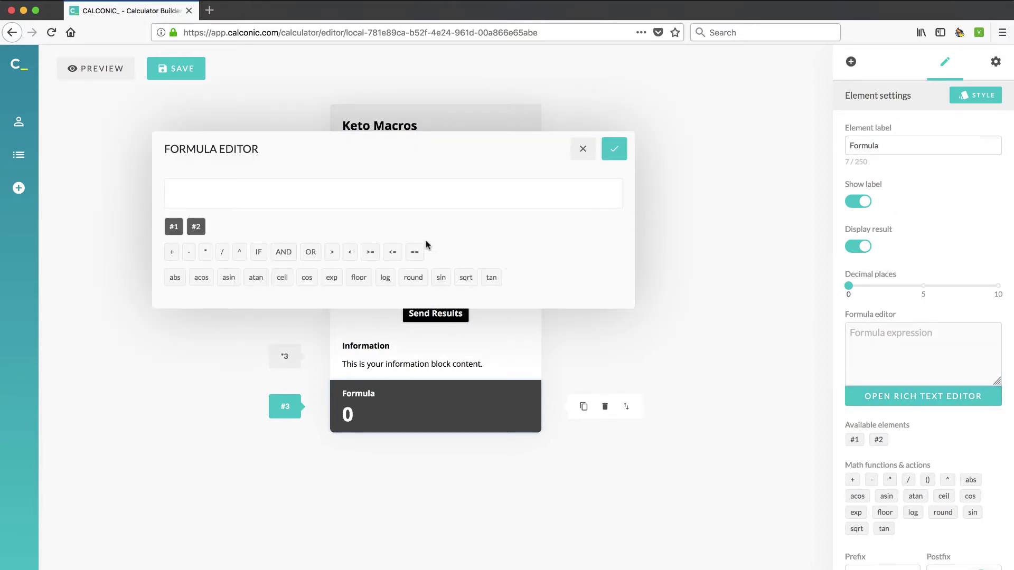
pyautogui.click(309, 192)
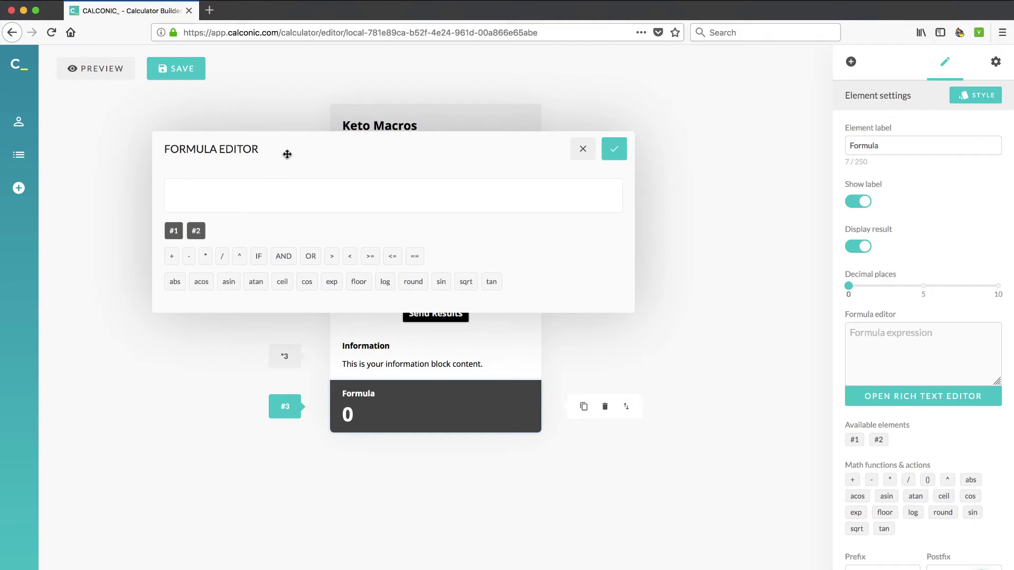
pyautogui.click(175, 231)
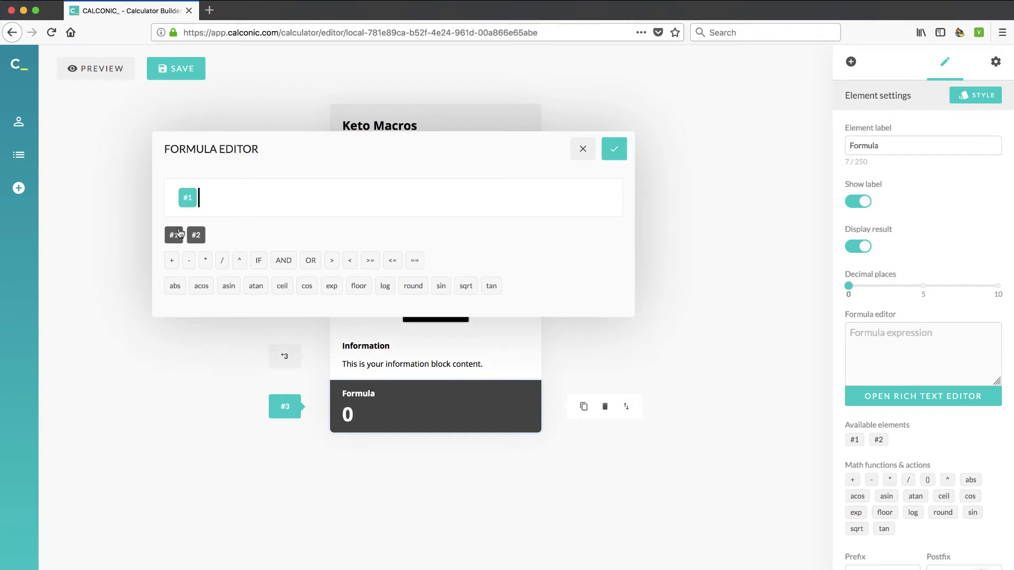
pyautogui.click(206, 262)
pyautogui.click(196, 236)
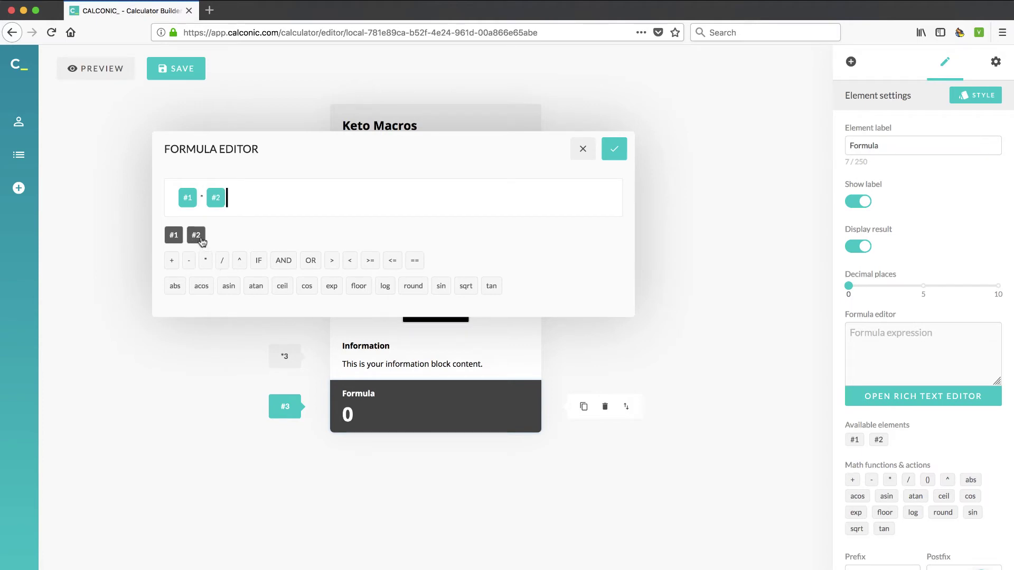
pyautogui.click(222, 262)
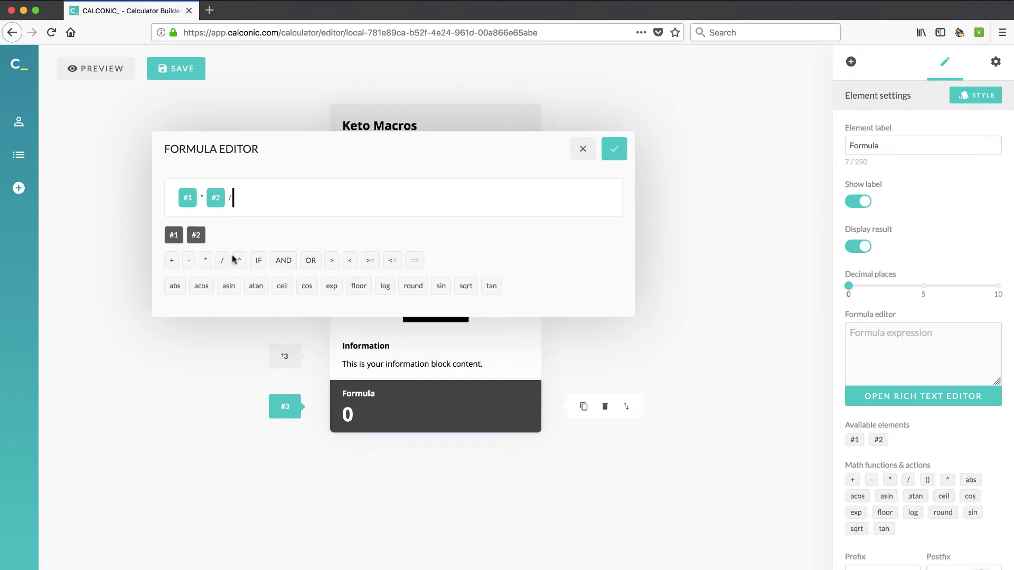
# - Insert exp(#1), tan and round, then close the editor without applying the formula
pyautogui.click(331, 285)
pyautogui.click(173, 235)
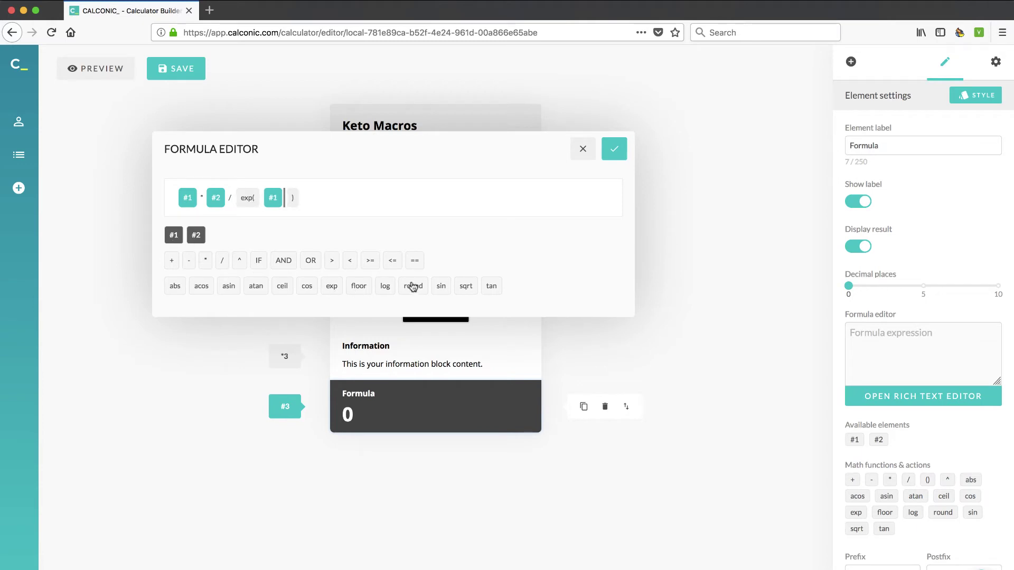
pyautogui.click(491, 287)
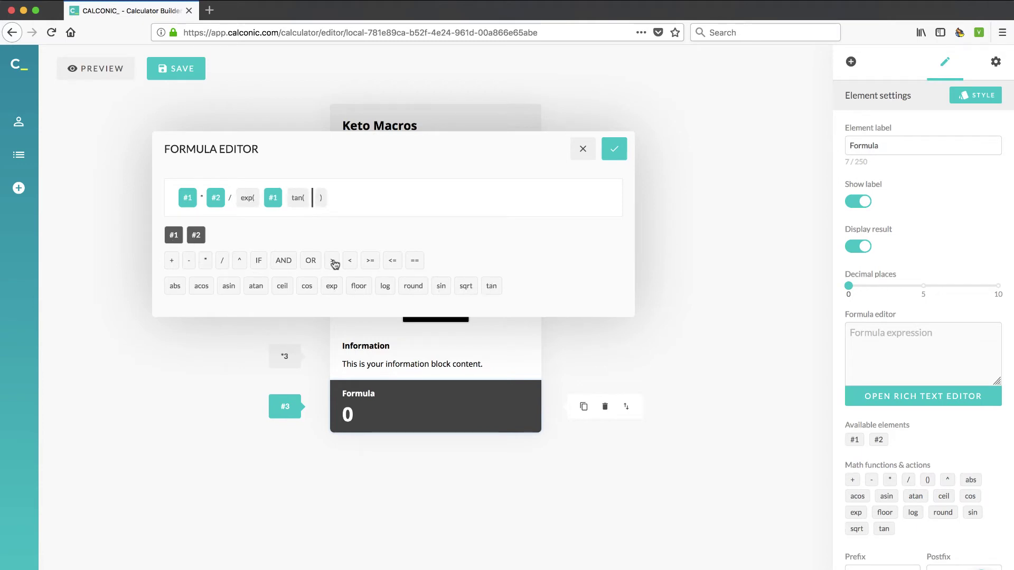
pyautogui.click(415, 286)
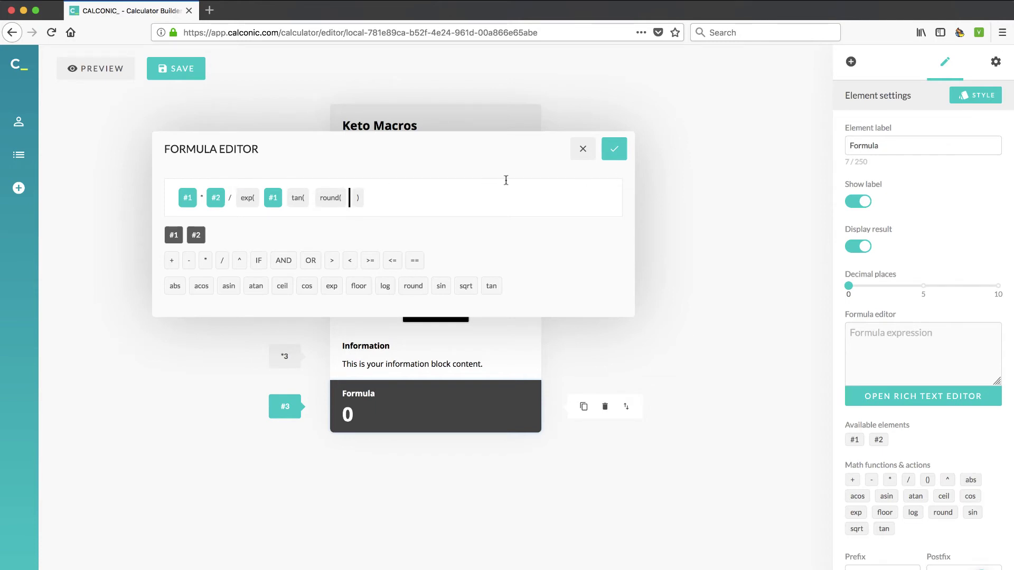
pyautogui.click(585, 155)
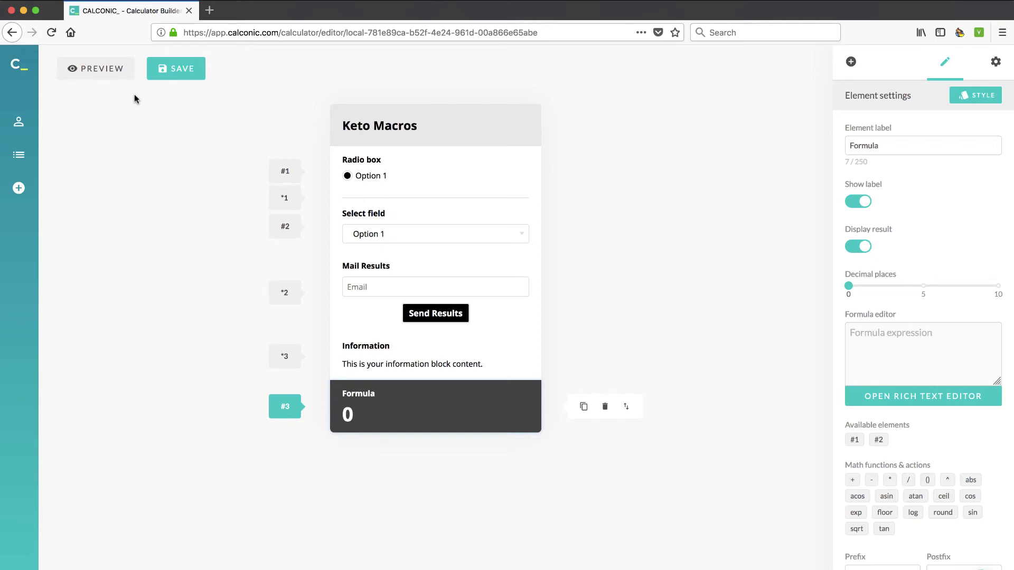
# - Log in with the account email and password, then go to My Calculators
pyautogui.moveTo(34, 425)
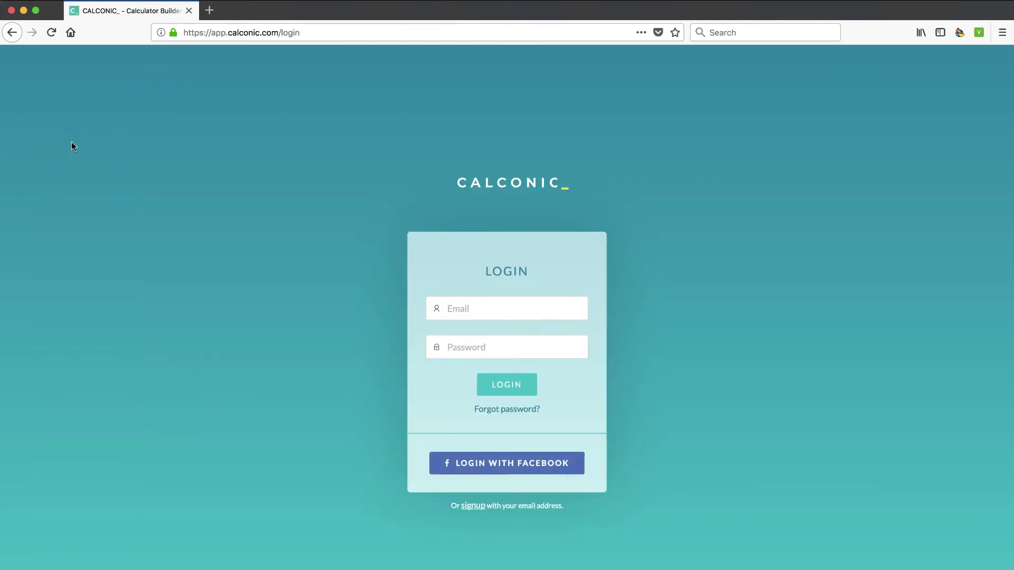
pyautogui.click(526, 303)
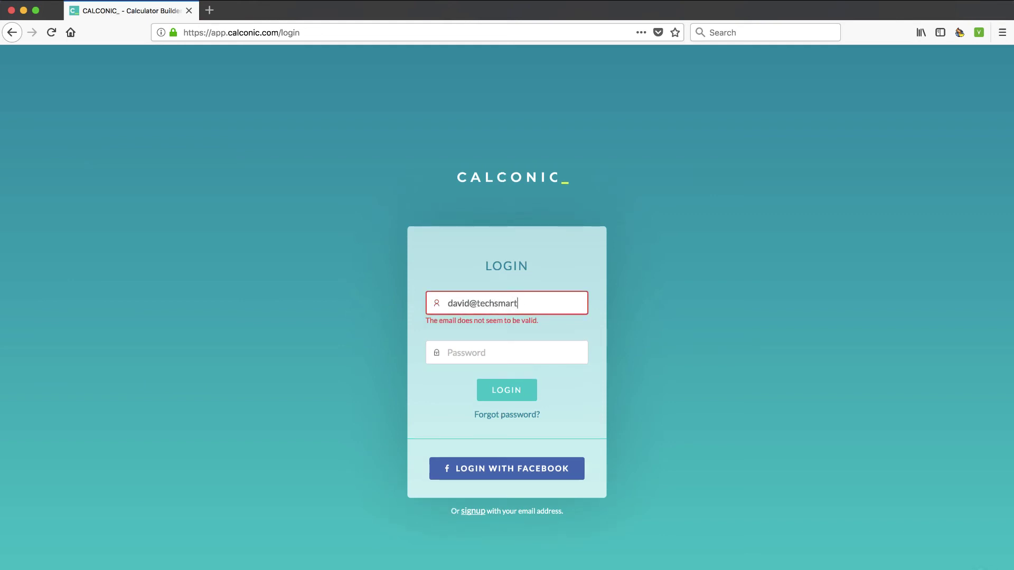
pyautogui.press('Tab')
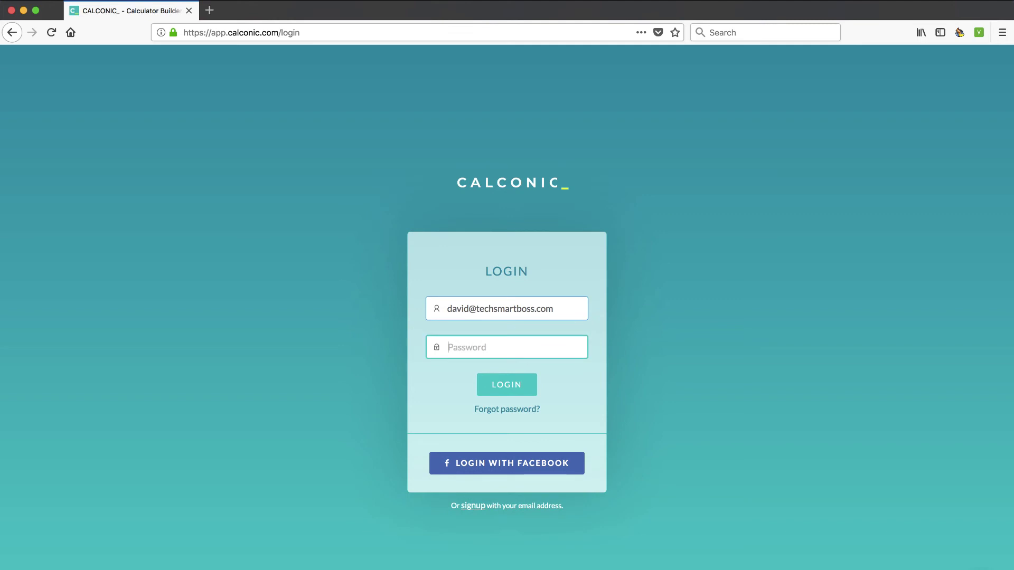
pyautogui.write('•')
pyautogui.click(511, 386)
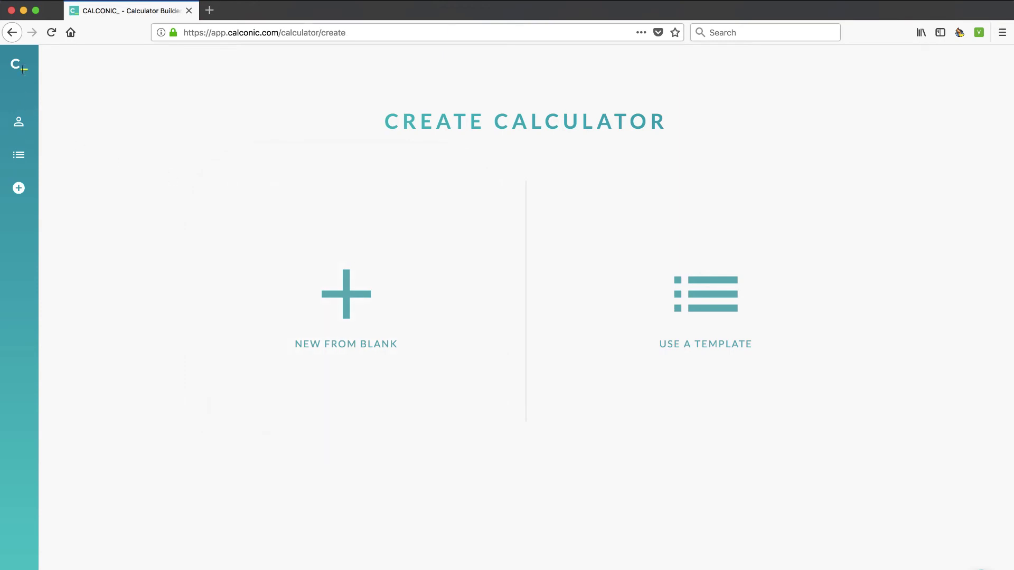
pyautogui.moveTo(22, 69)
pyautogui.click(67, 160)
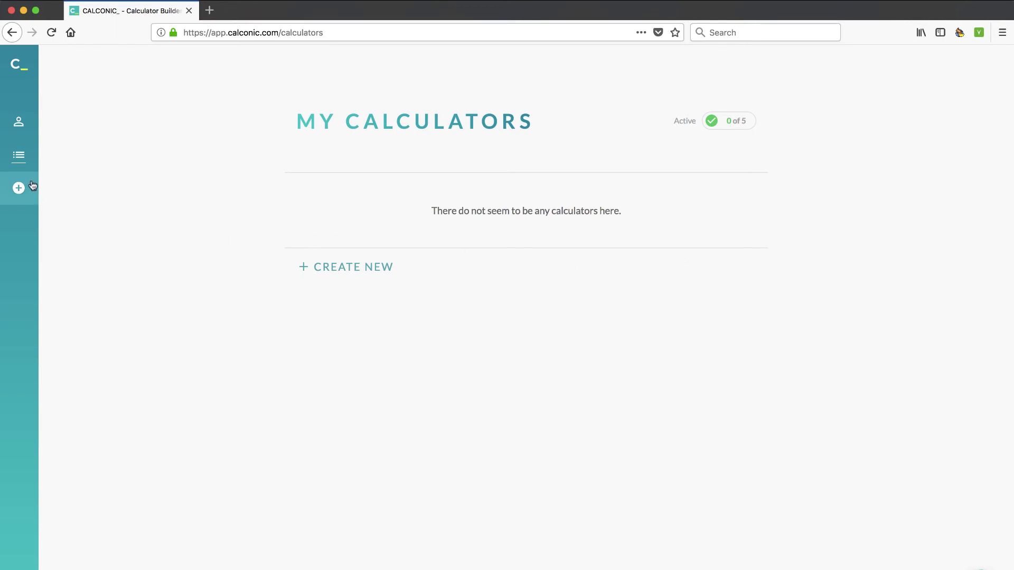
# - Create a new calculator from a template and scroll the template list to Rent Calculator
pyautogui.moveTo(19, 189)
pyautogui.click(61, 190)
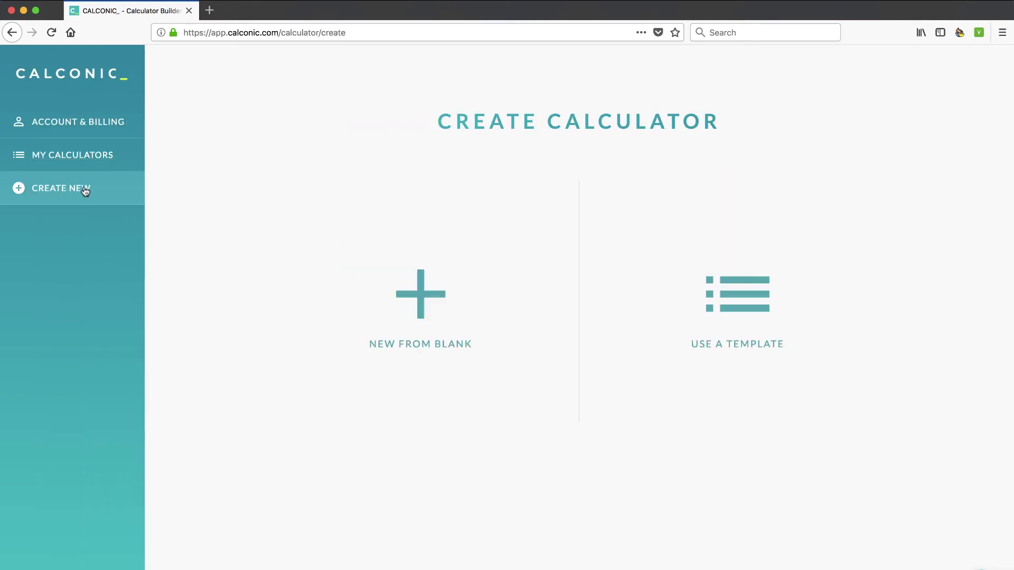
pyautogui.click(714, 318)
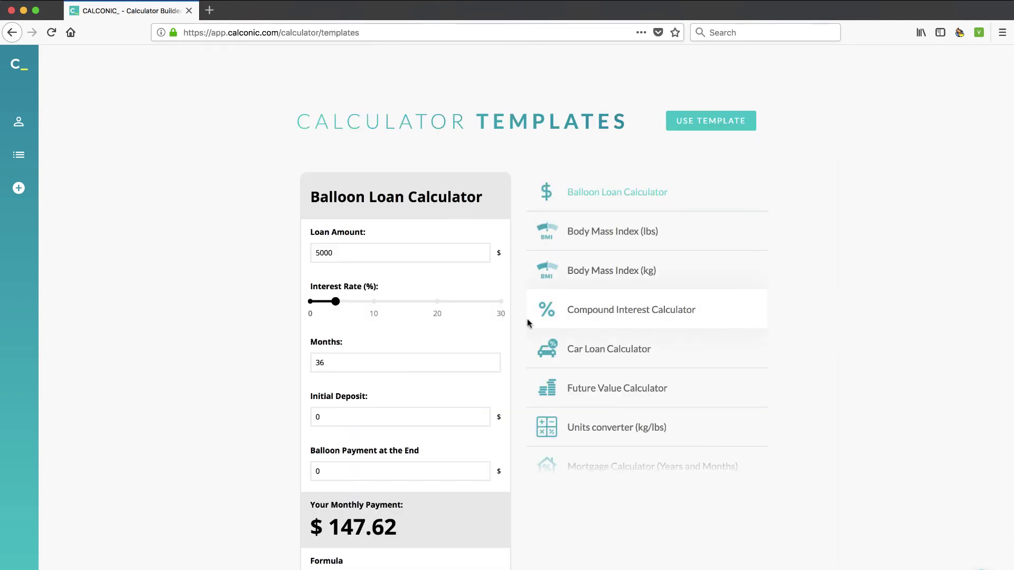
pyautogui.scroll(-2, 441, 451)
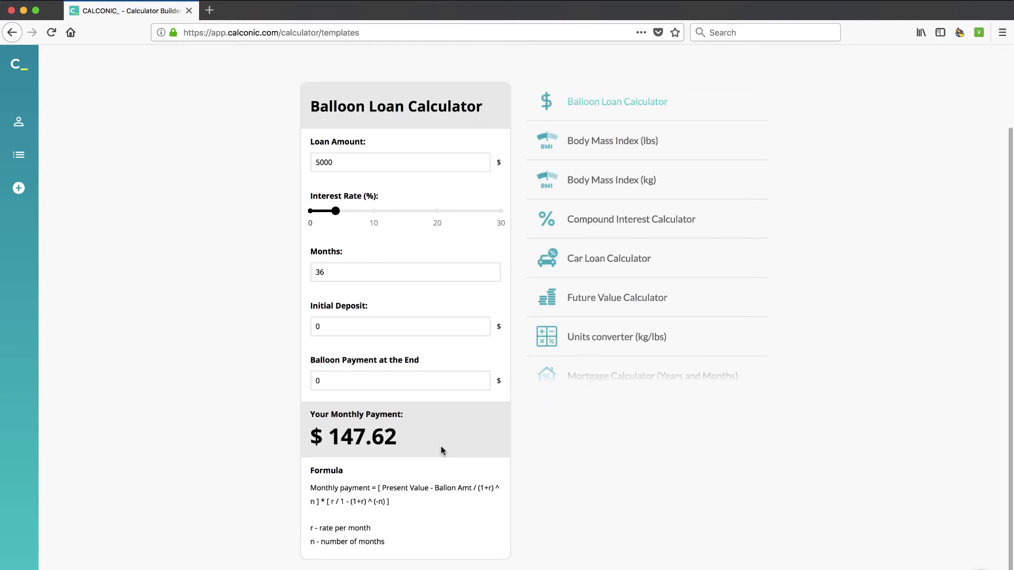
pyautogui.scroll(2, 607, 346)
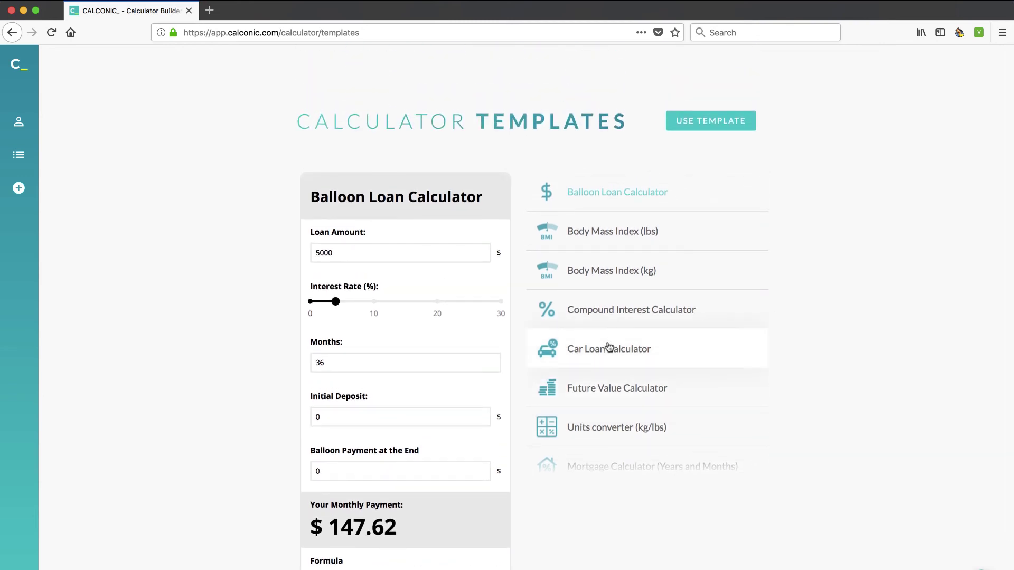
pyautogui.scroll(-6, 608, 346)
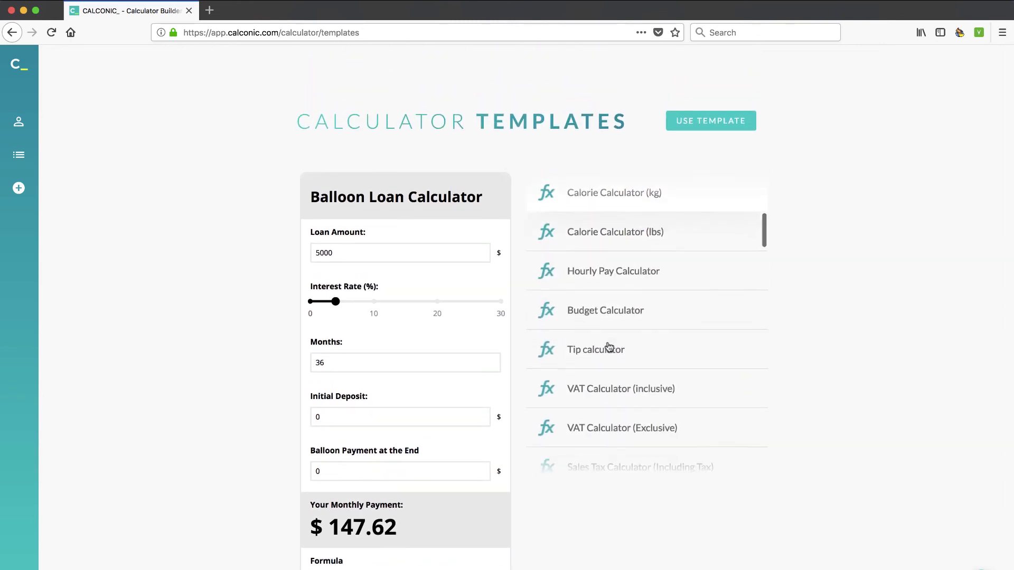
pyautogui.scroll(-2, 616, 295)
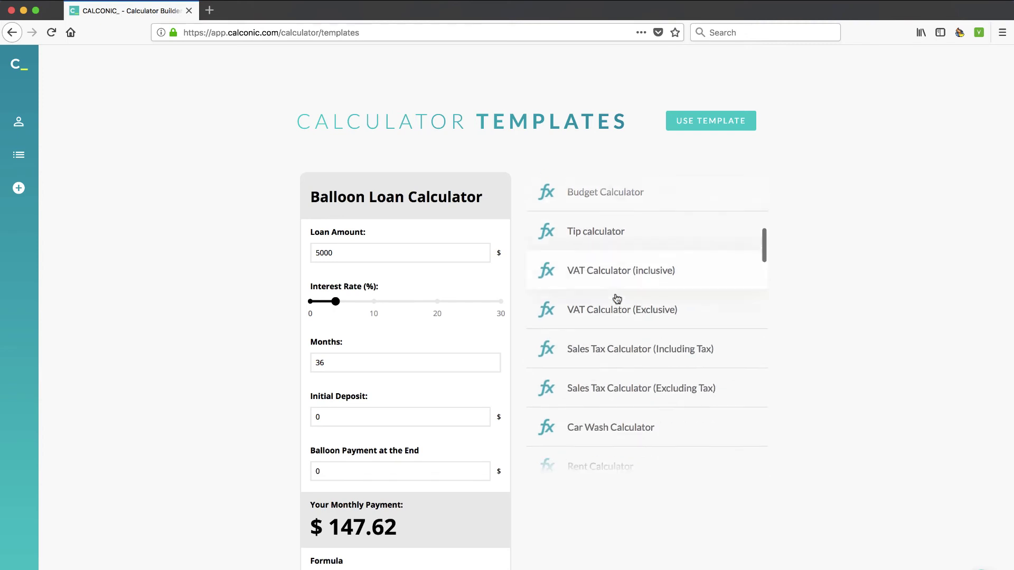
pyautogui.scroll(-4, 633, 355)
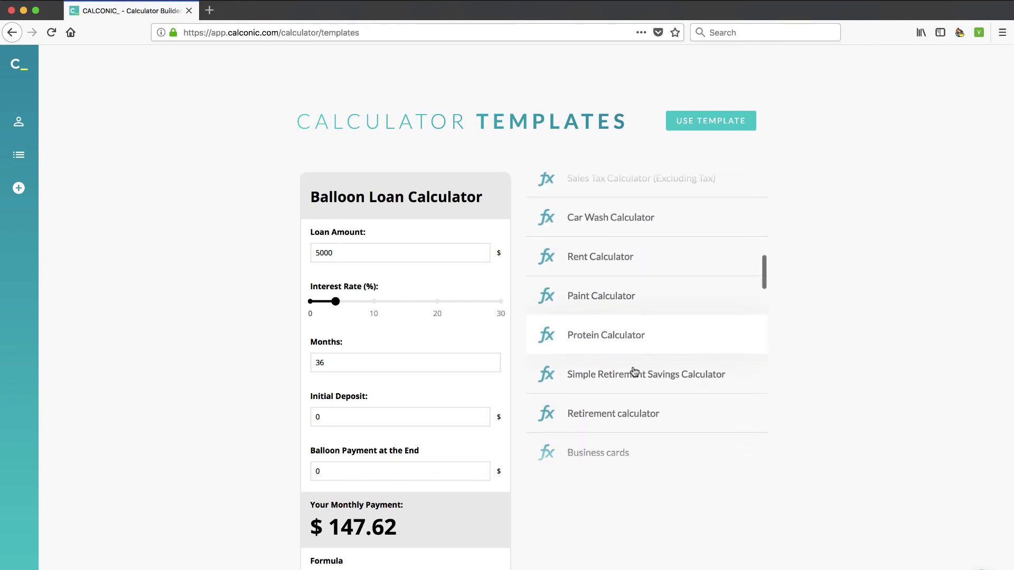
# - Preview Rent Calculator with Rooms set to 2 persons and Have a pet ticked, then use it
pyautogui.click(608, 260)
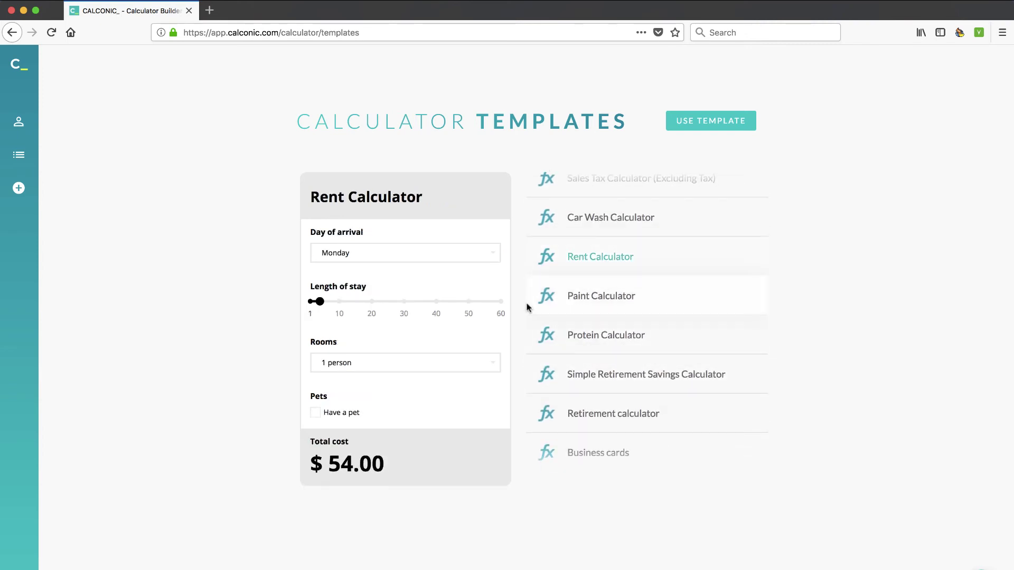
pyautogui.click(359, 363)
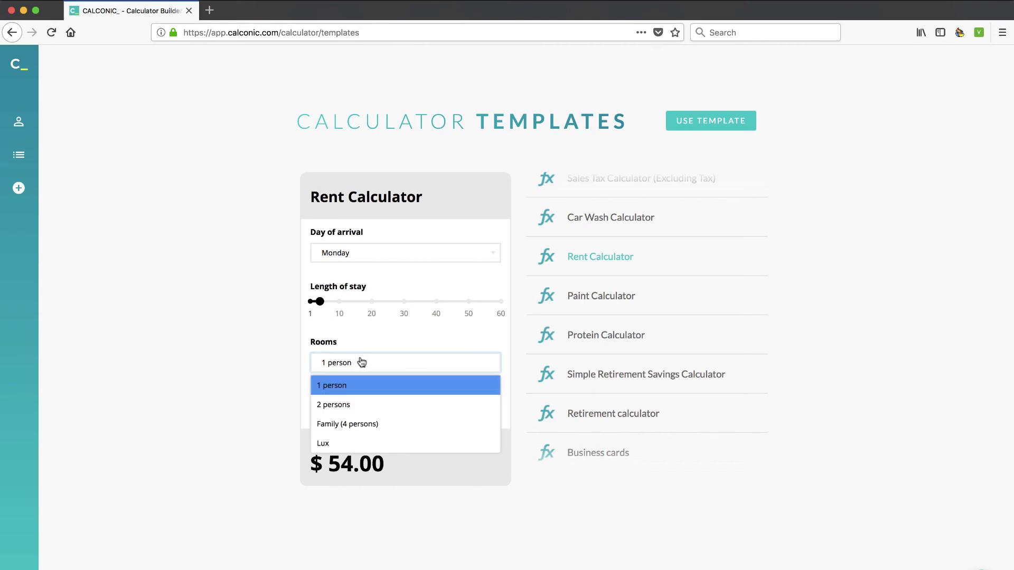
pyautogui.click(361, 405)
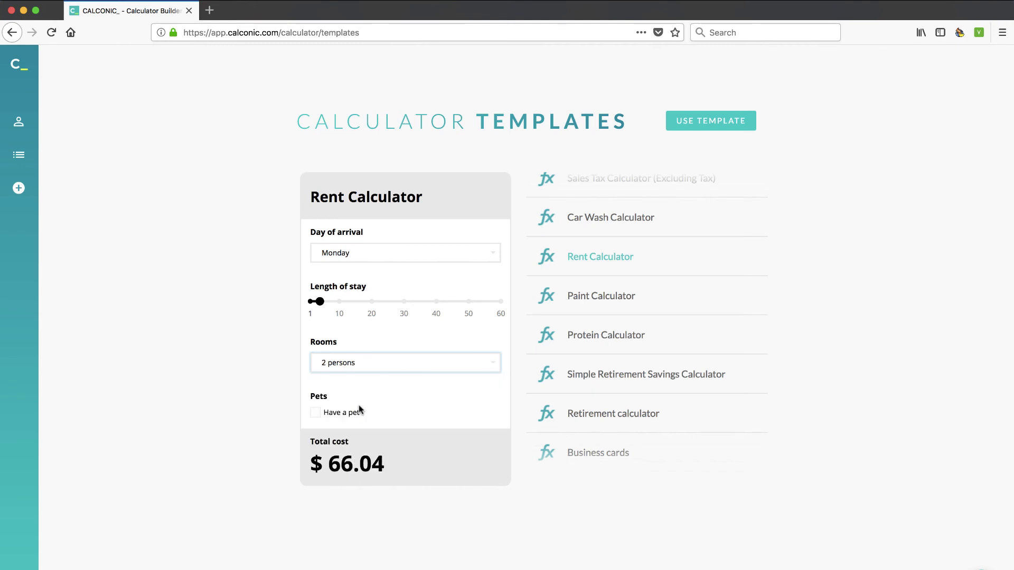
pyautogui.click(316, 413)
pyautogui.click(316, 413)
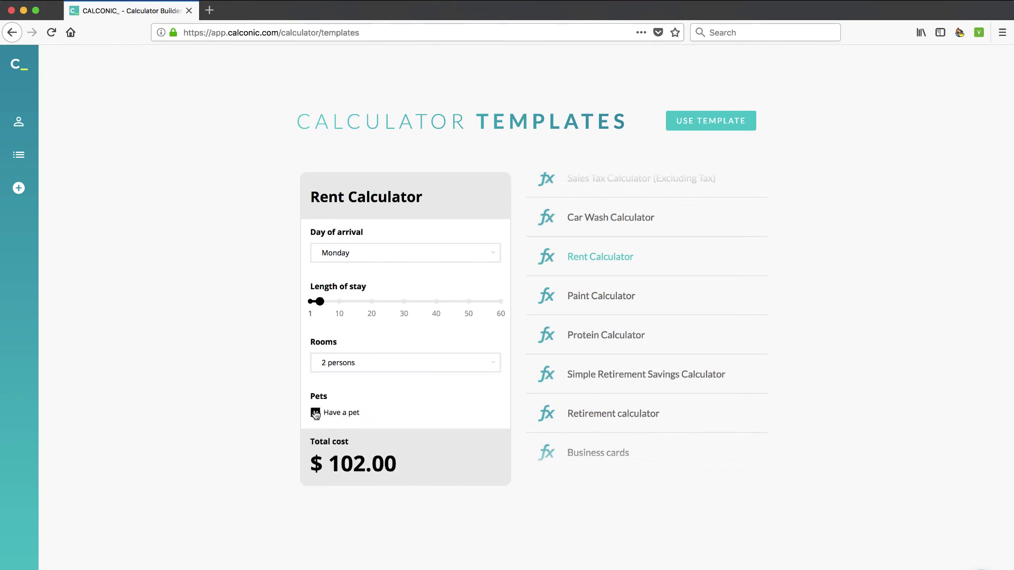
pyautogui.click(316, 412)
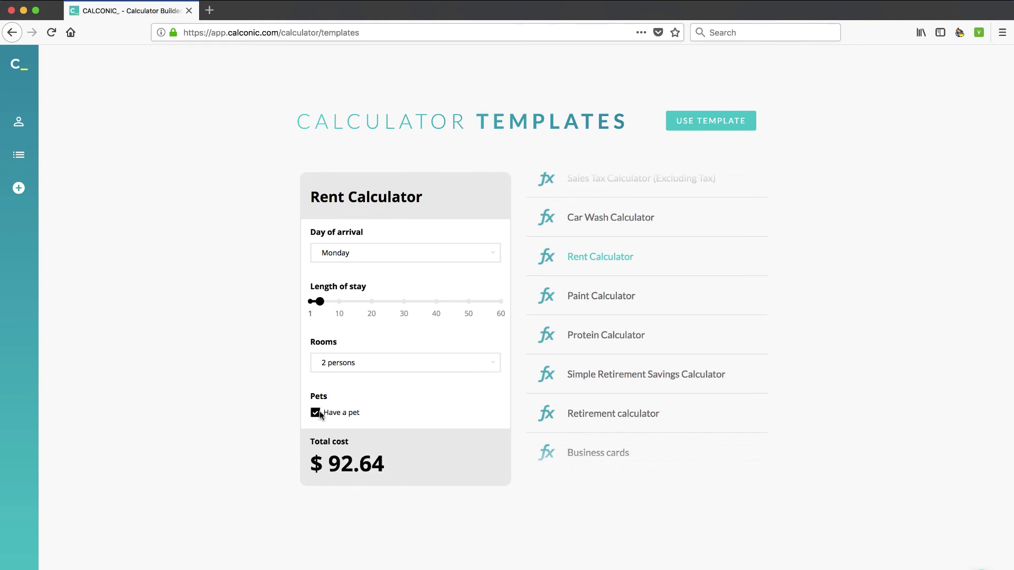
pyautogui.click(710, 127)
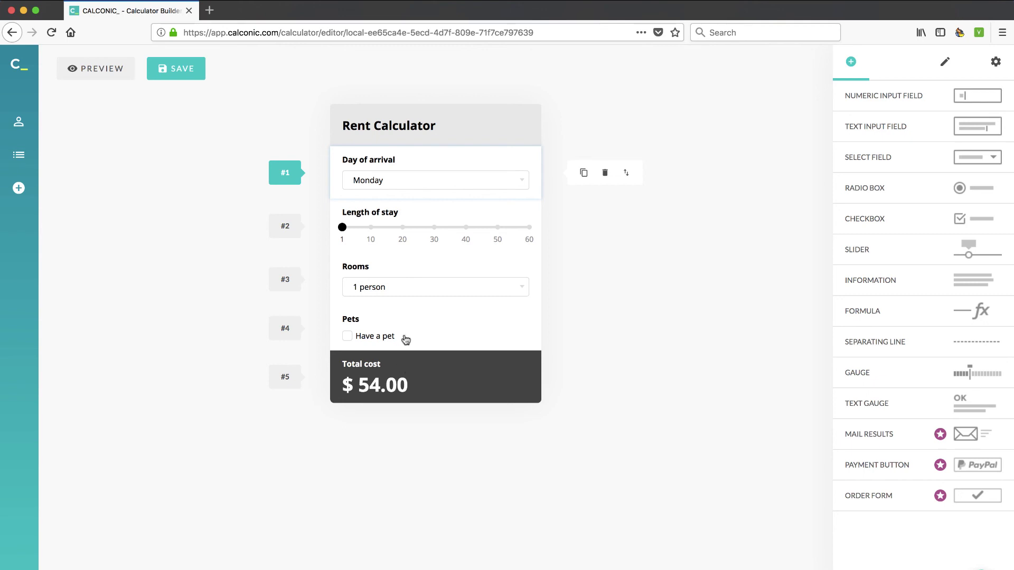
# - Inspect the settings of the Total cost formula, the Pets checkbox and the Rooms dropdown
pyautogui.click(422, 382)
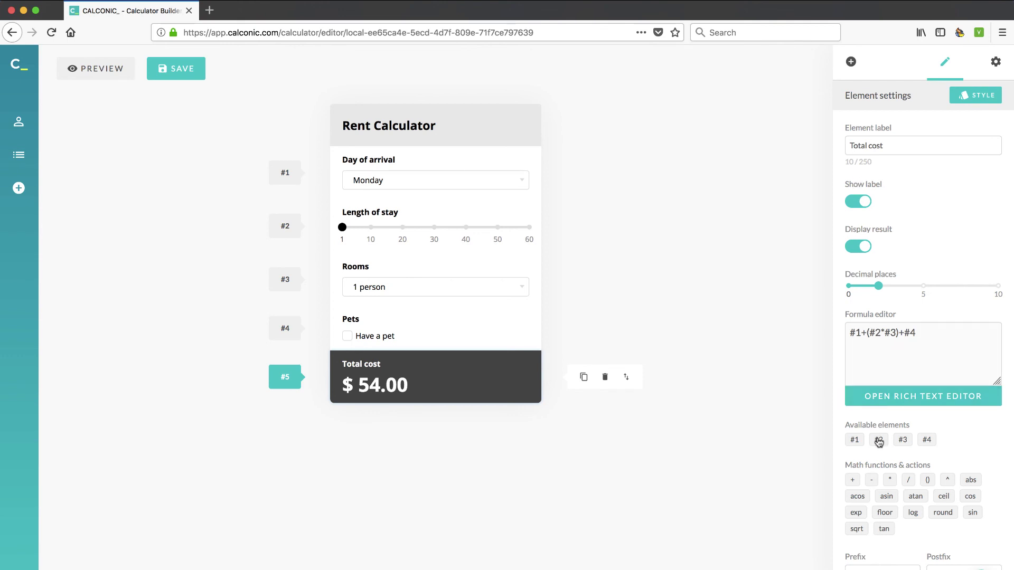
pyautogui.click(458, 331)
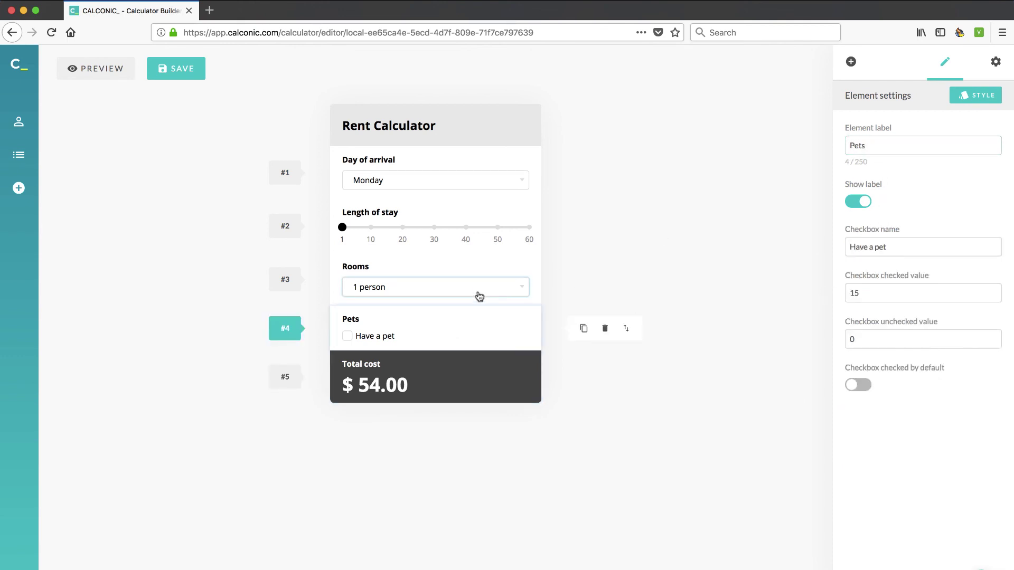
pyautogui.click(481, 272)
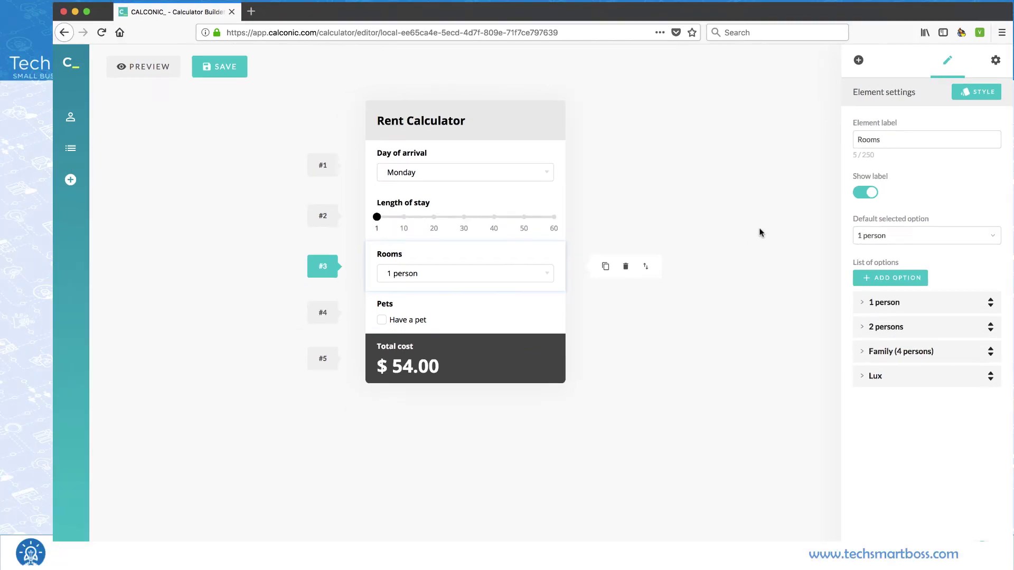